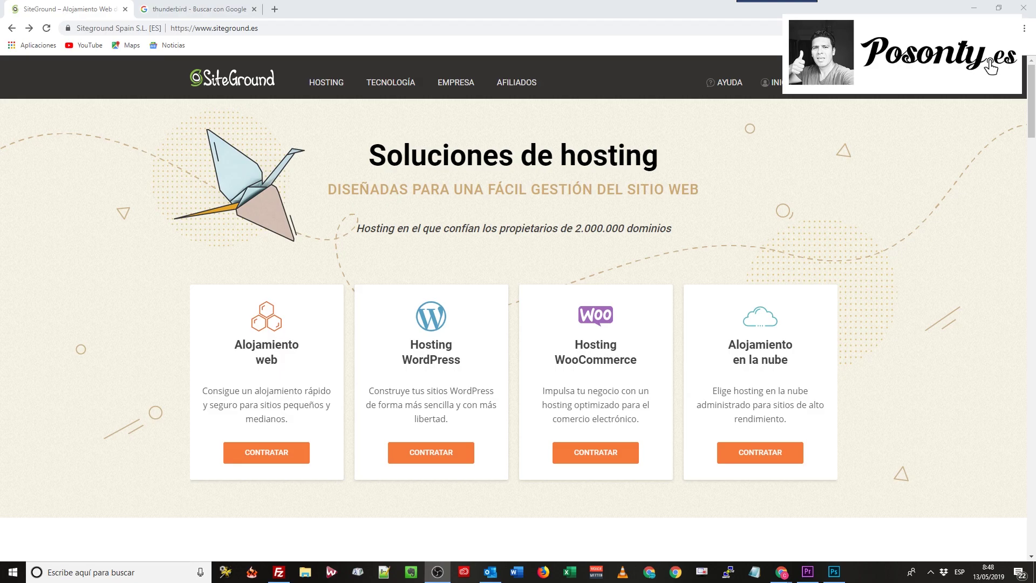
# Load posonty.com in a new tab, scroll through it, then close that tab
pyautogui.click(274, 9)
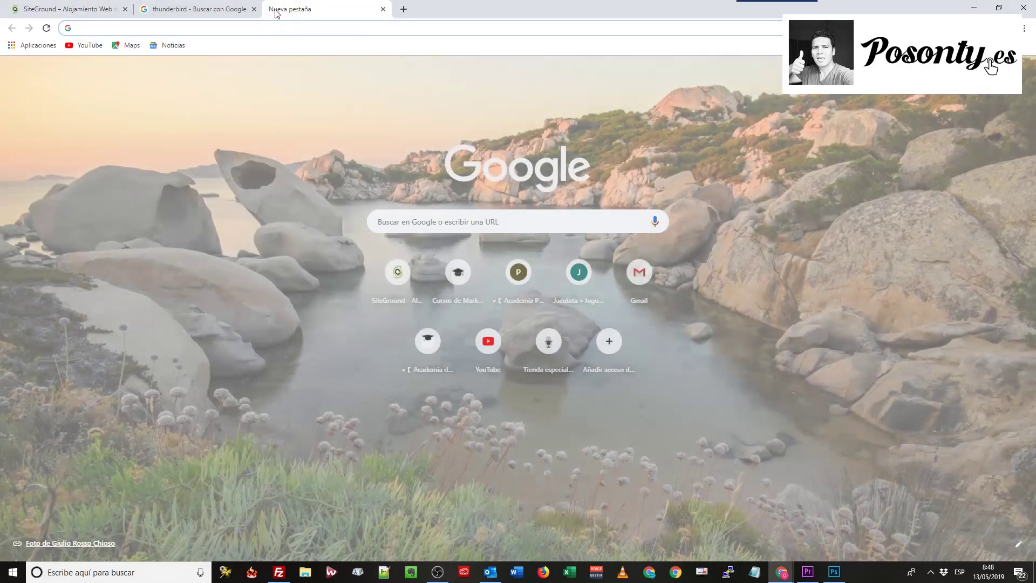
pyautogui.write('posonty.com')
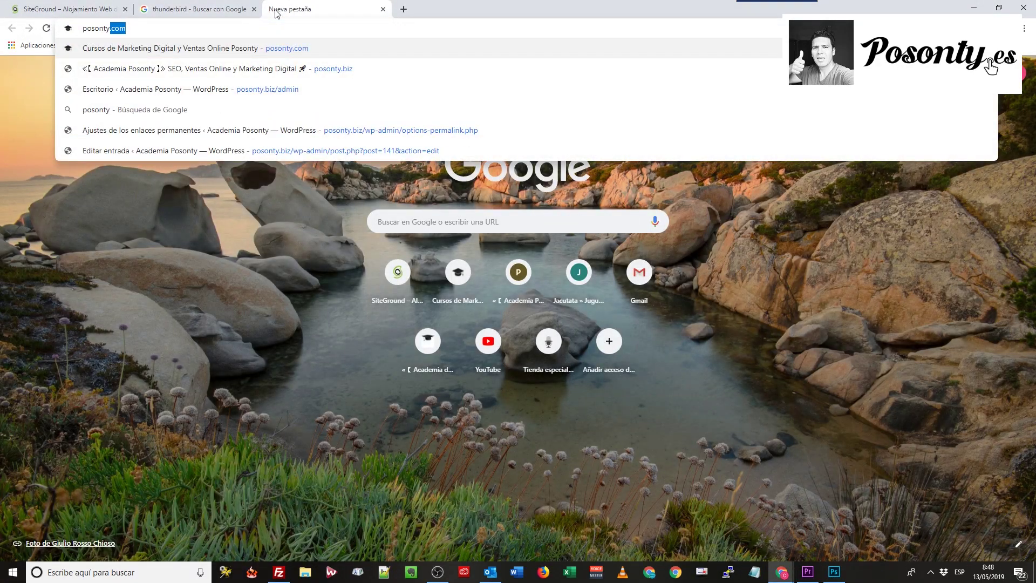
pyautogui.press('Return')
pyautogui.scroll(-8, 468, 271)
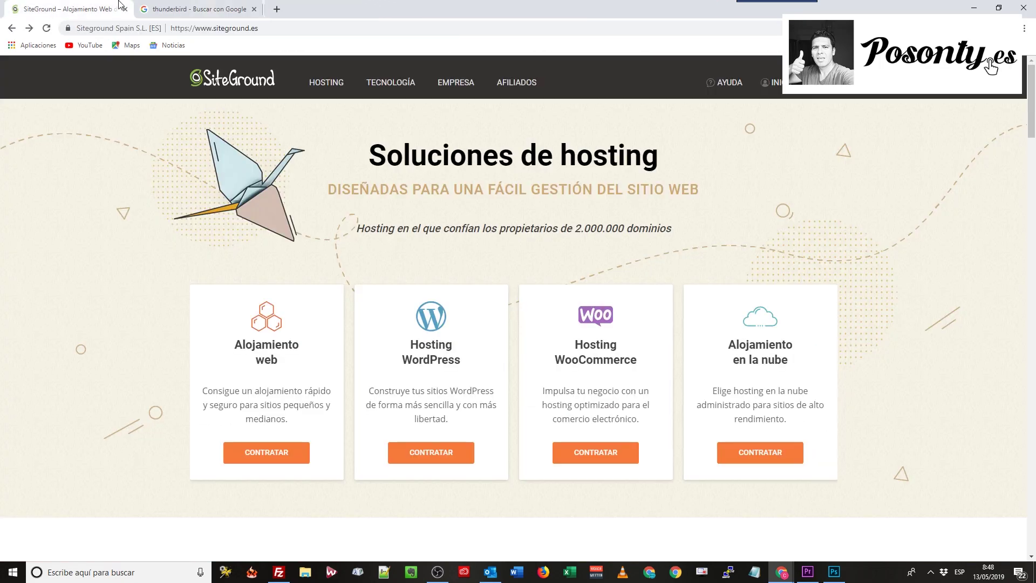
pyautogui.click(383, 9)
# Log in to SiteGround, open the hosting account's cPanel and scroll down to the Correo section
pyautogui.click(780, 84)
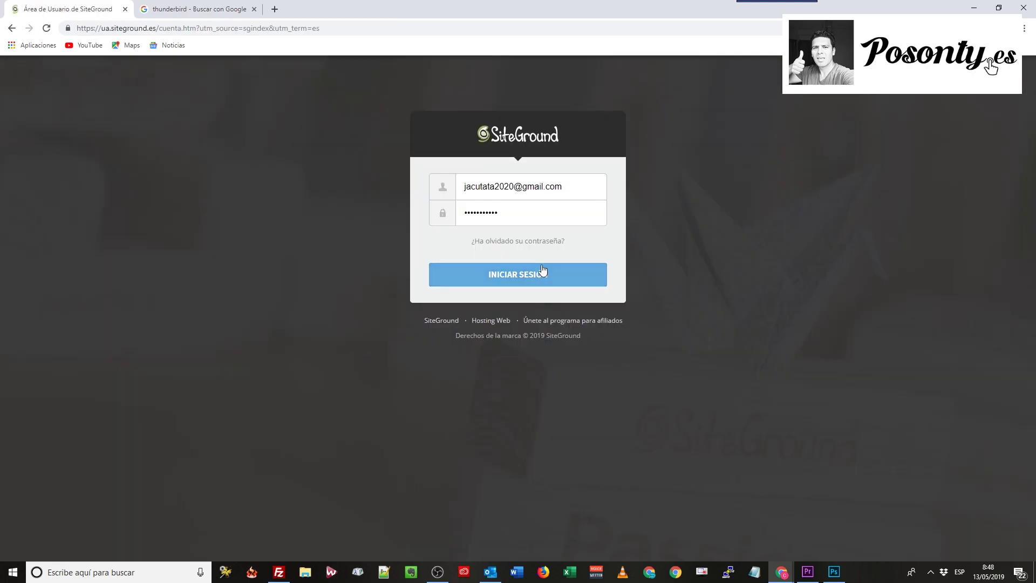
pyautogui.click(537, 277)
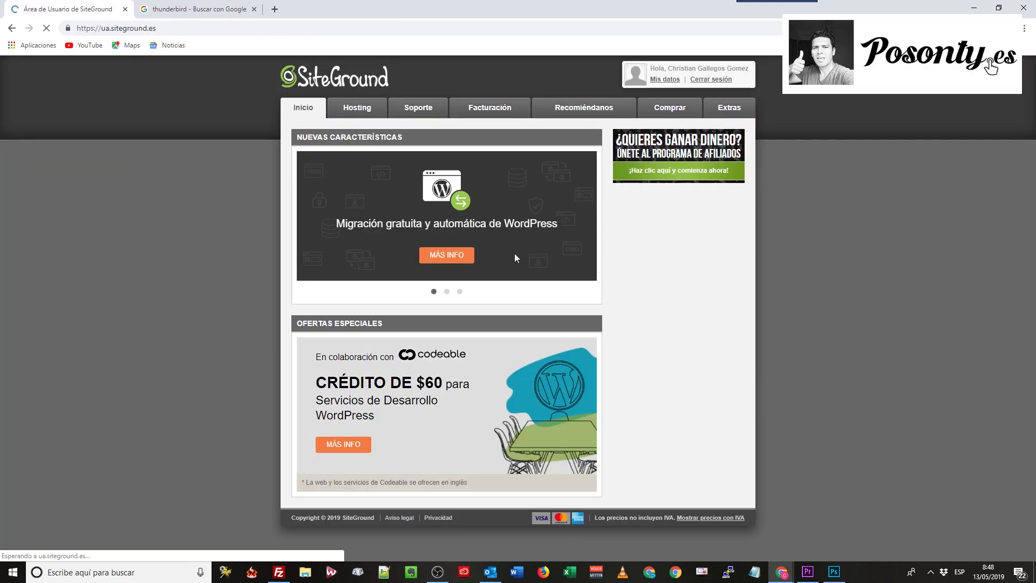
pyautogui.click(358, 109)
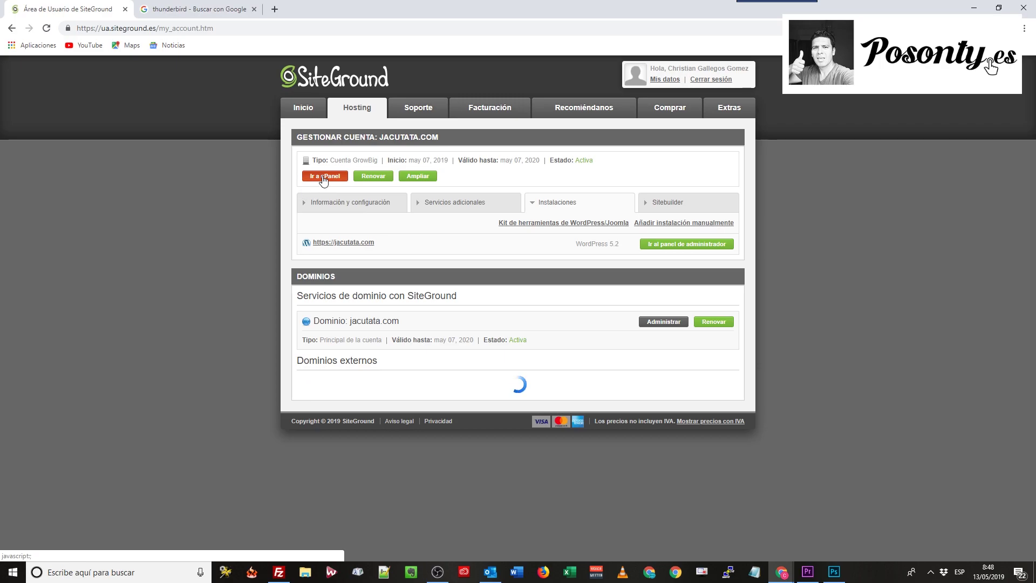
pyautogui.click(322, 176)
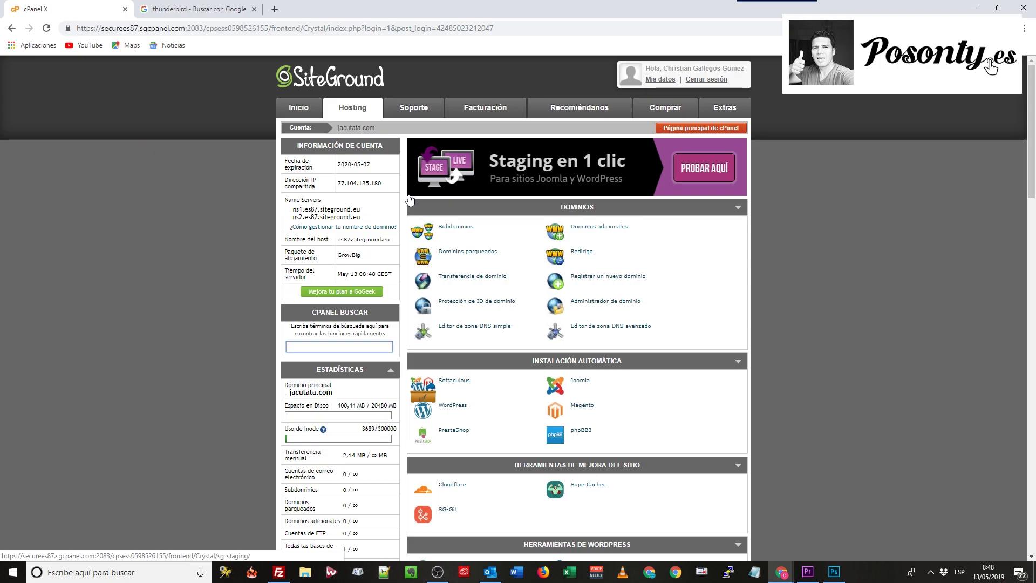
pyautogui.scroll(-1, 600, 397)
pyautogui.scroll(-9, 600, 396)
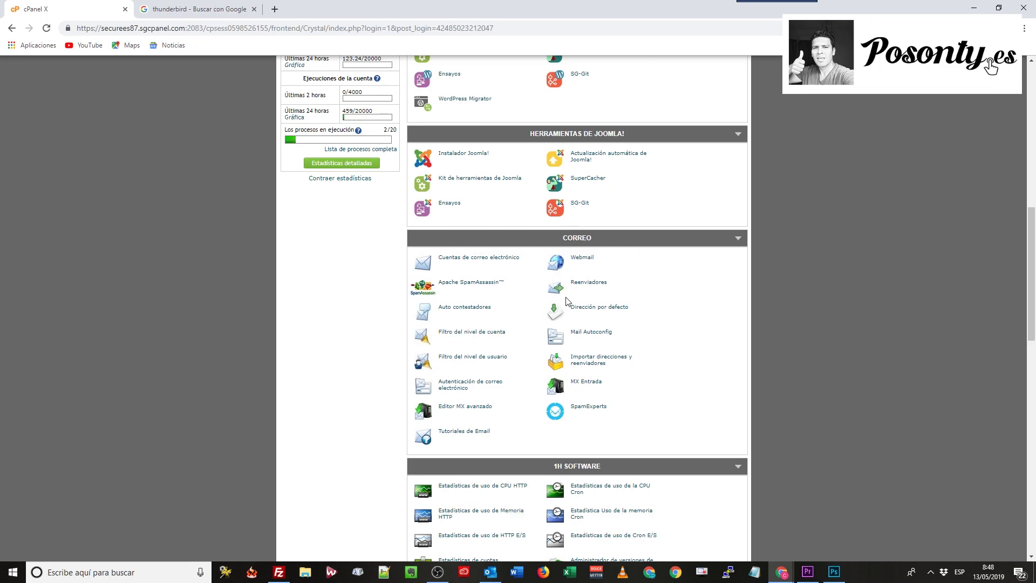
# On the email accounts page, enter the info mailbox name and a password twice, then create the account
pyautogui.click(477, 259)
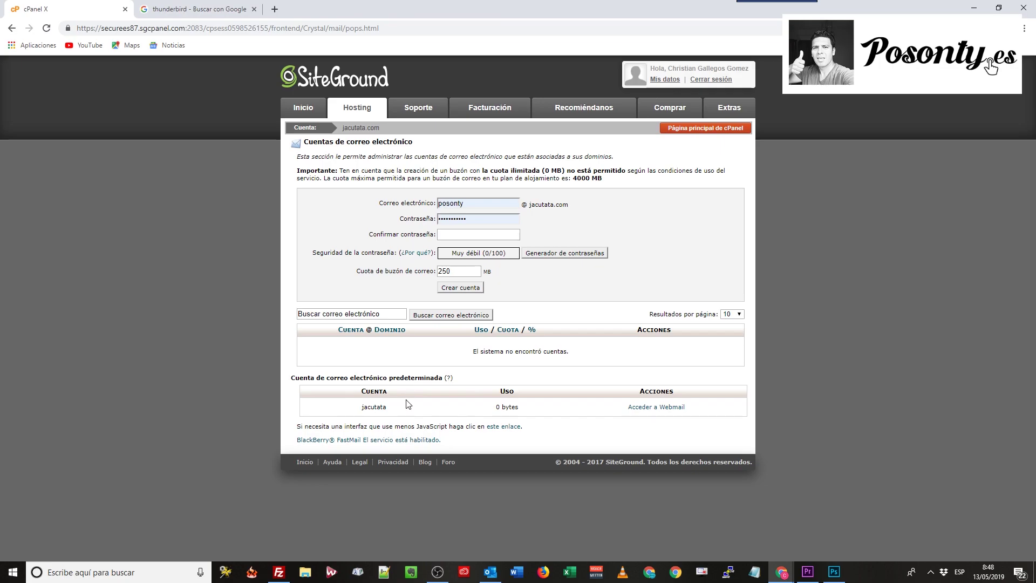
pyautogui.doubleClick(483, 205)
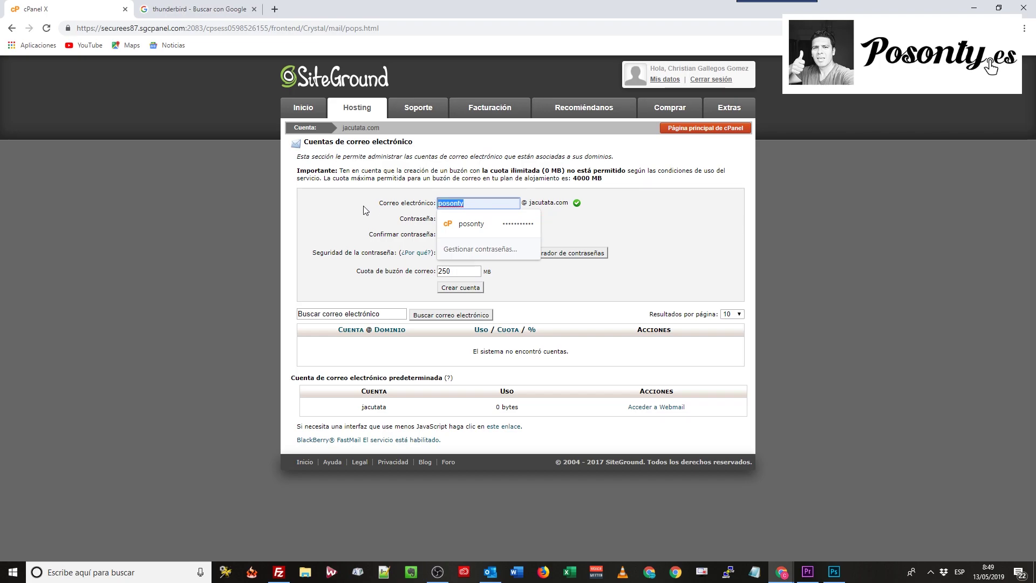
pyautogui.write('info')
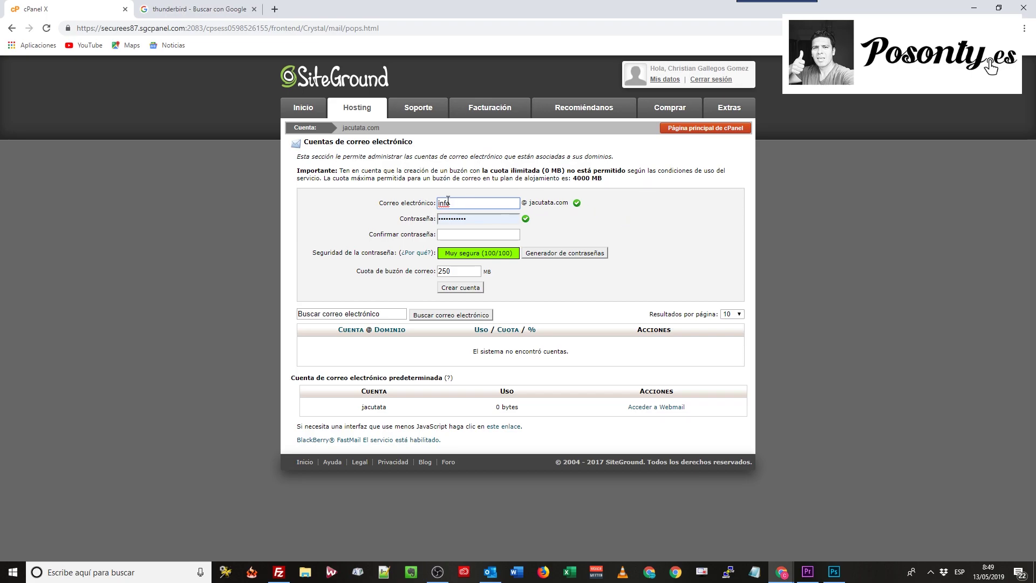
pyautogui.doubleClick(491, 220)
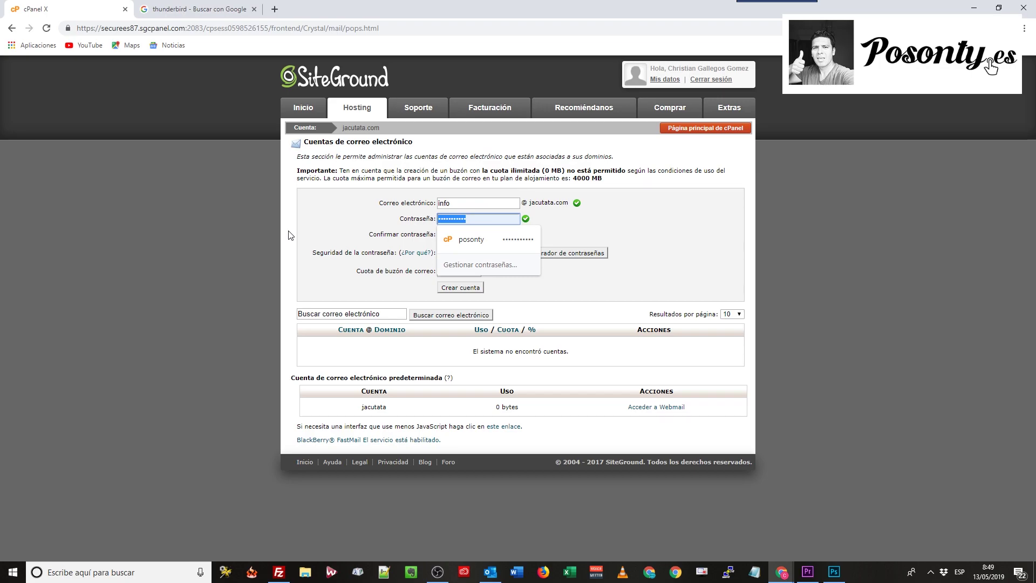
pyautogui.write('12')
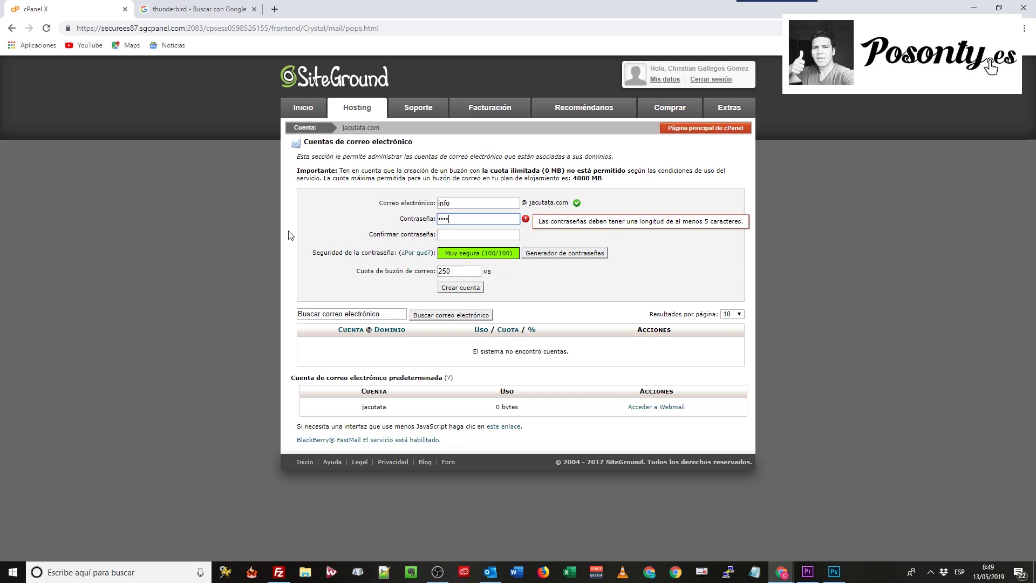
pyautogui.write('345')
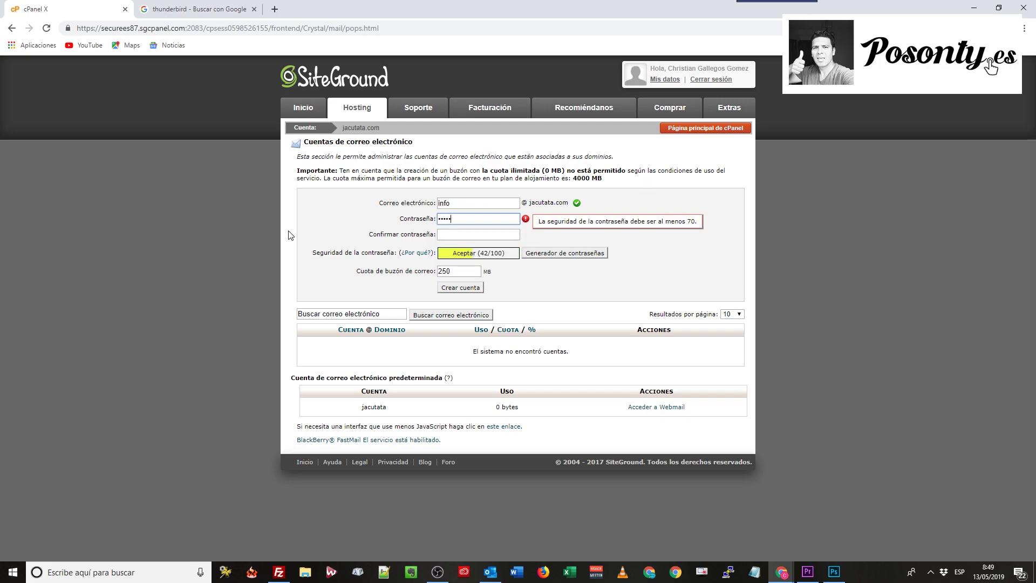
pyautogui.write('678')
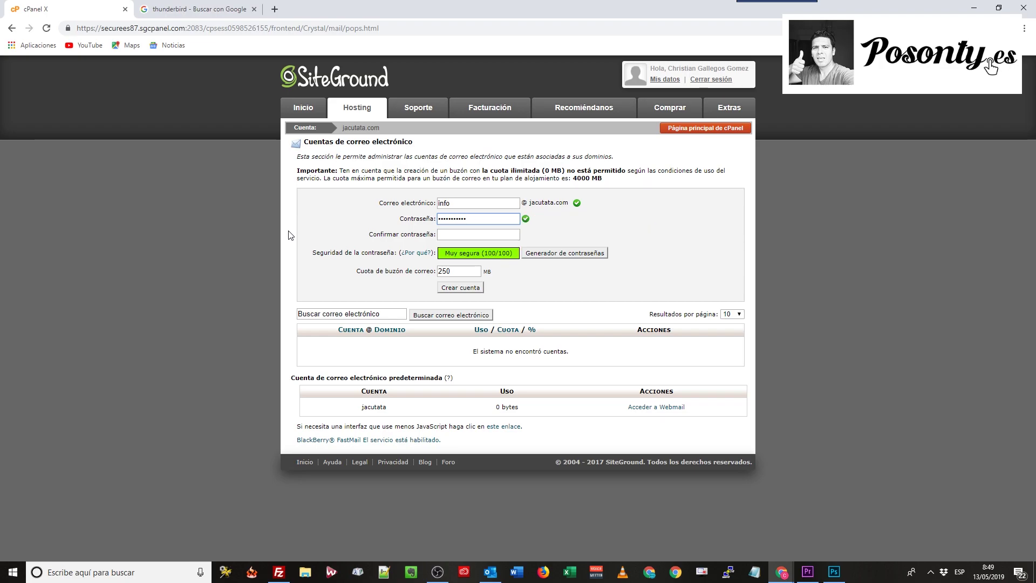
pyautogui.click(451, 234)
pyautogui.write('1')
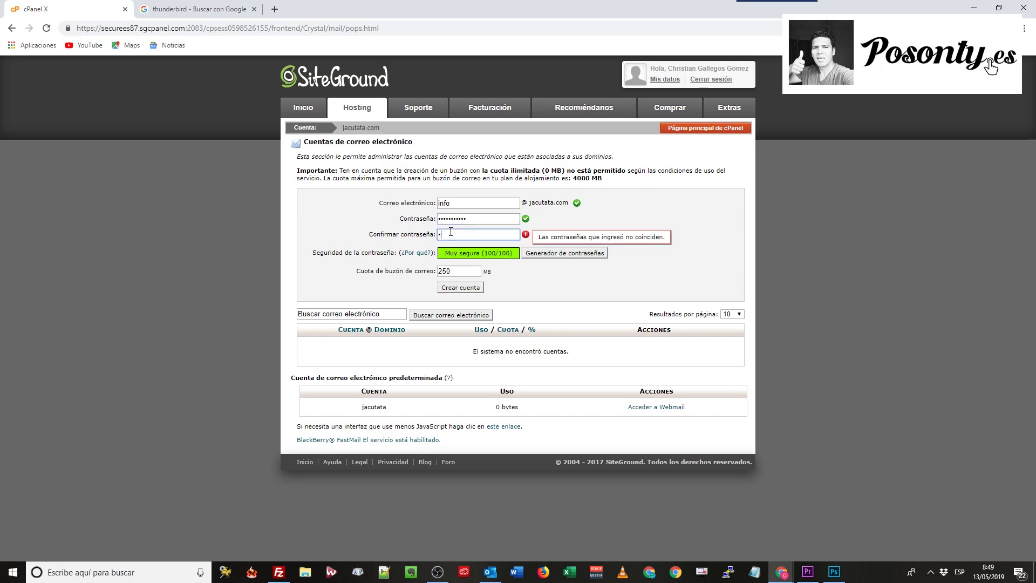
pyautogui.write('23456789')
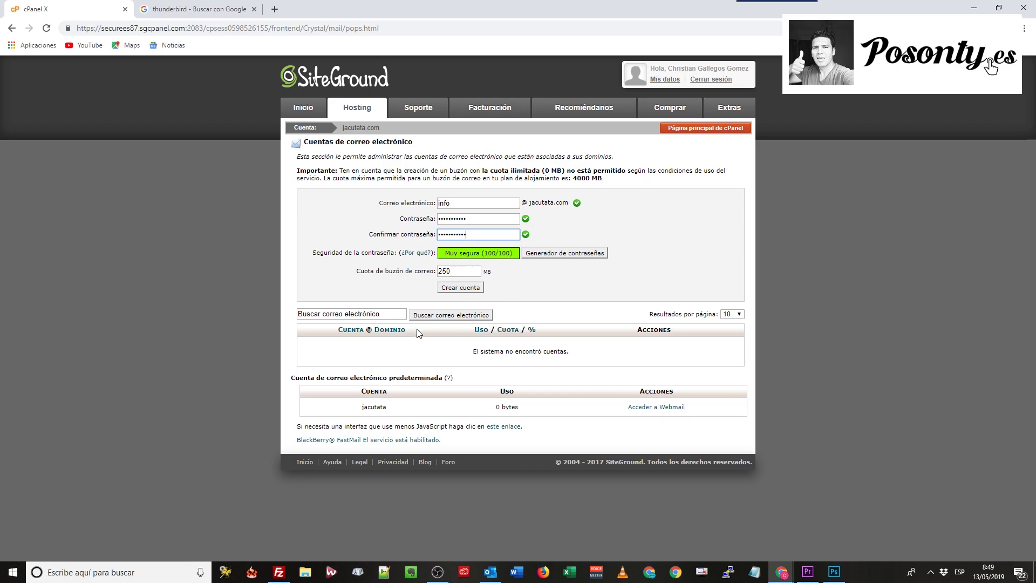
pyautogui.click(461, 288)
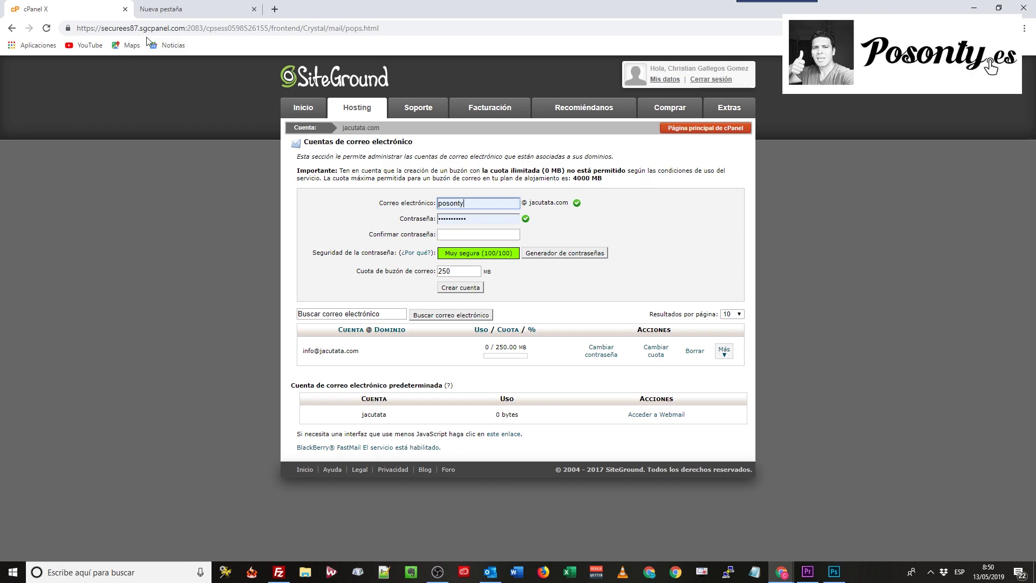
# Search Google for 'thunderbird' and open the Spanish thunderbird.net website
pyautogui.click(183, 7)
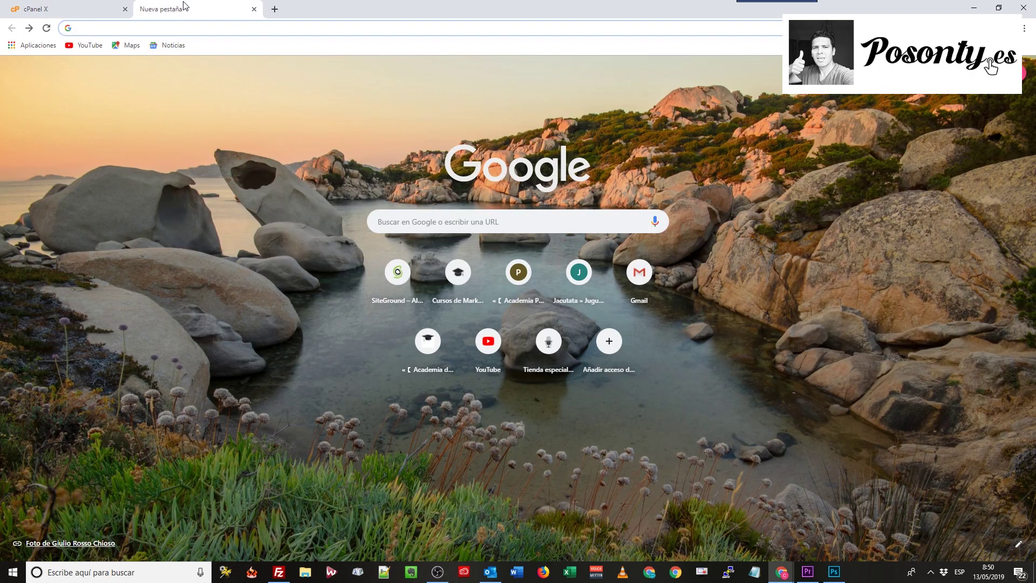
pyautogui.click(423, 226)
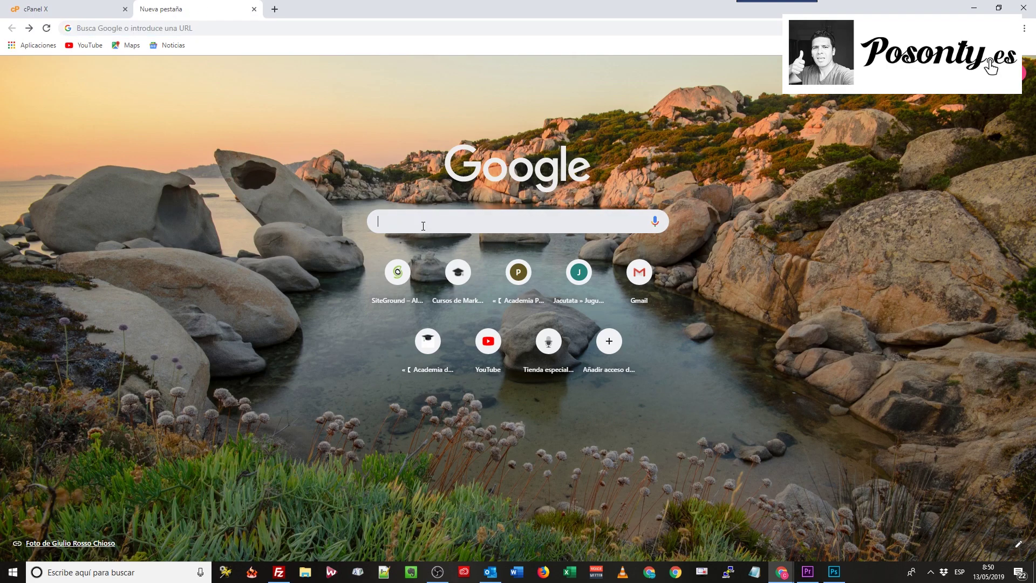
pyautogui.write('thunder')
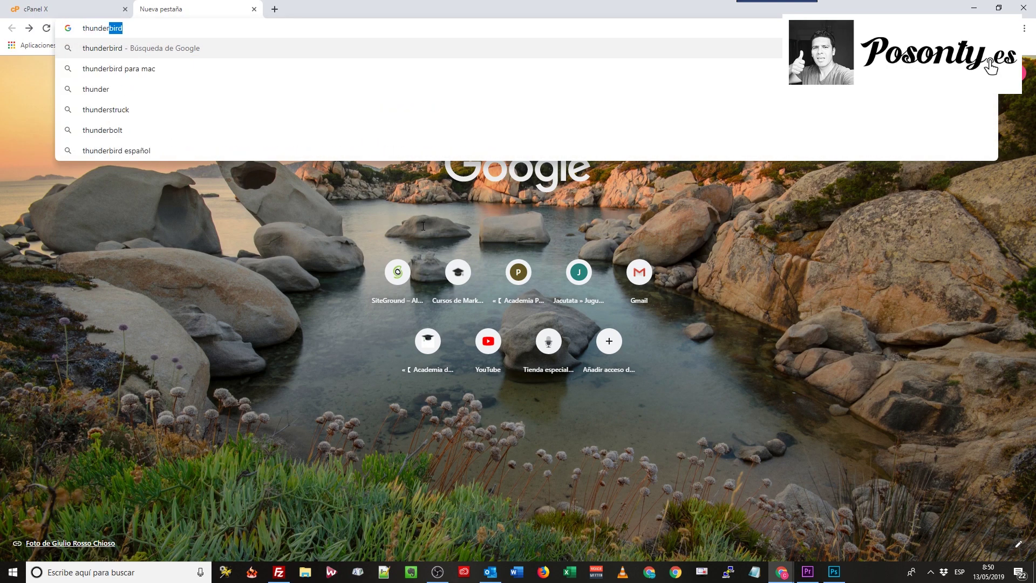
pyautogui.write('bir')
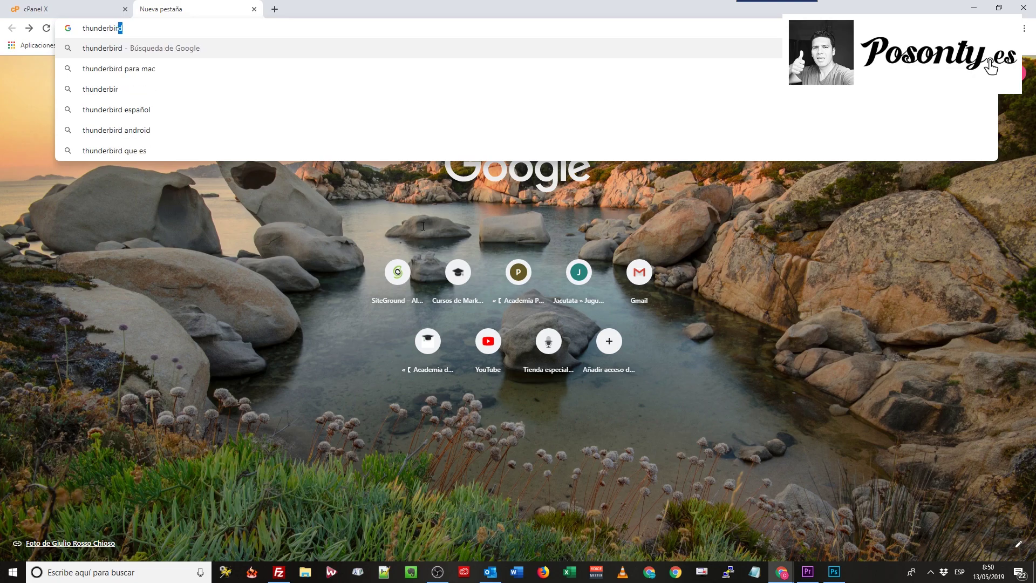
pyautogui.write('d')
pyautogui.press('Return')
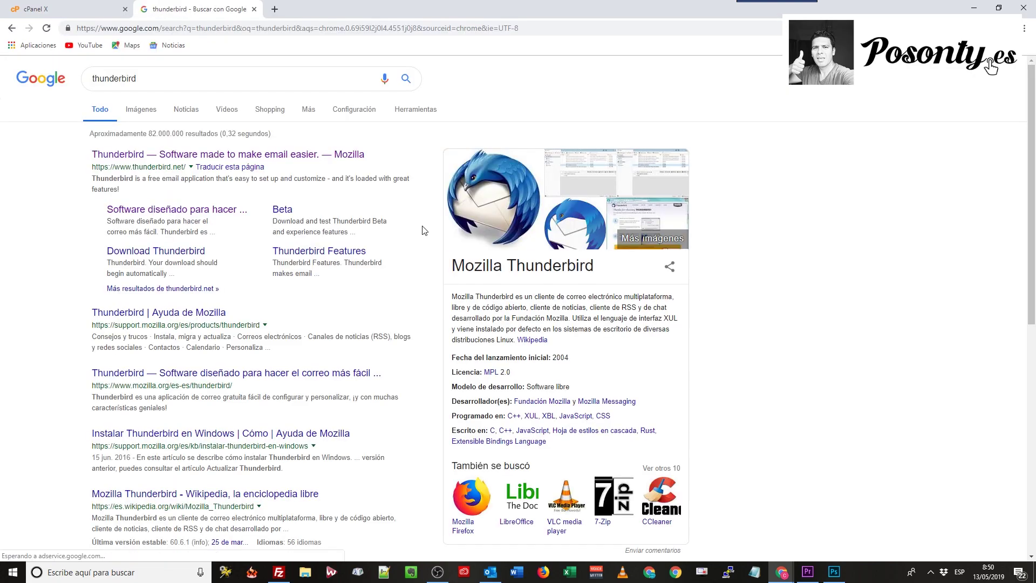
pyautogui.click(226, 209)
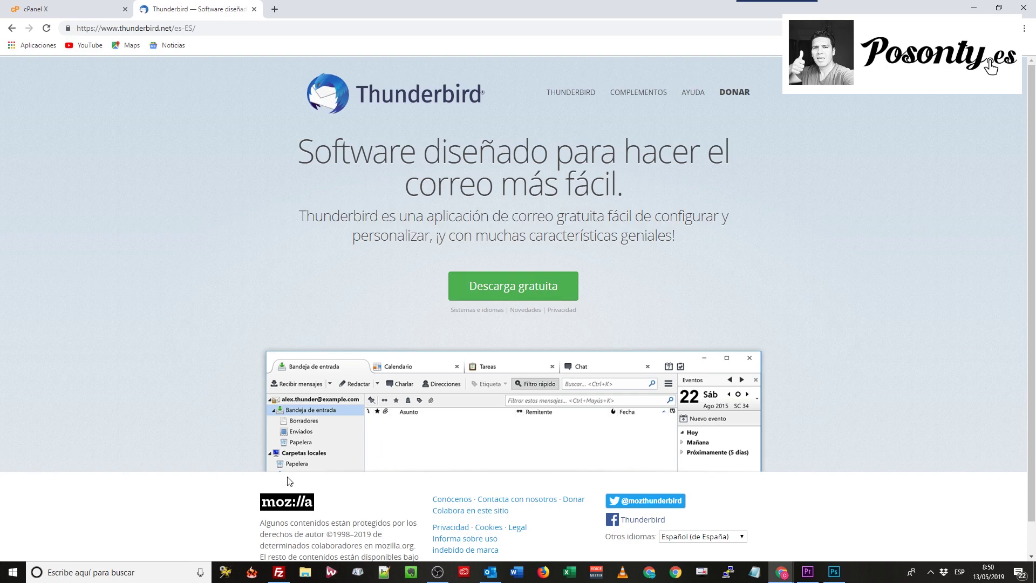
# Launch the installed Mozilla Thunderbird from the Windows search
pyautogui.click(142, 575)
pyautogui.write('thun')
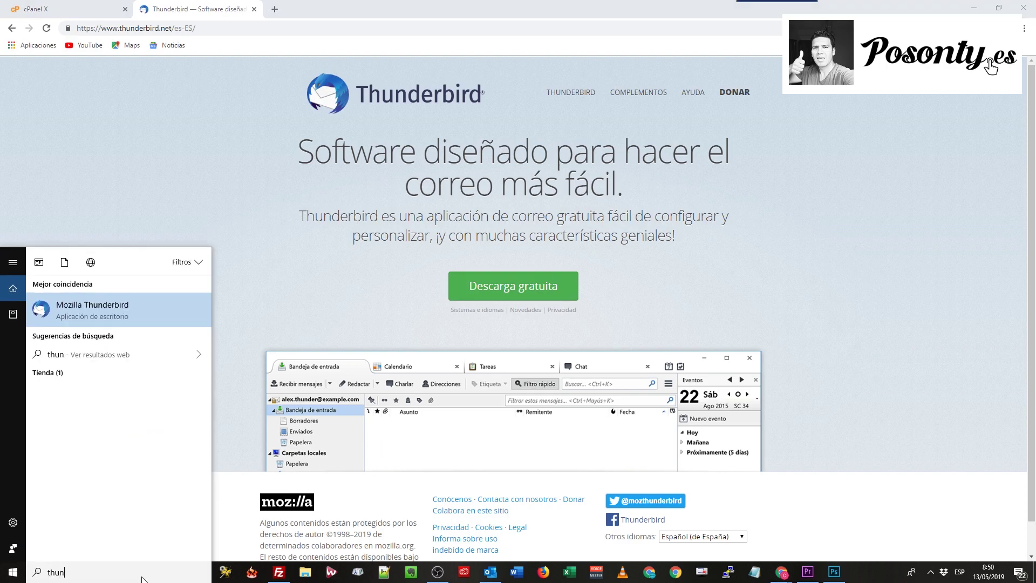
pyautogui.click(78, 307)
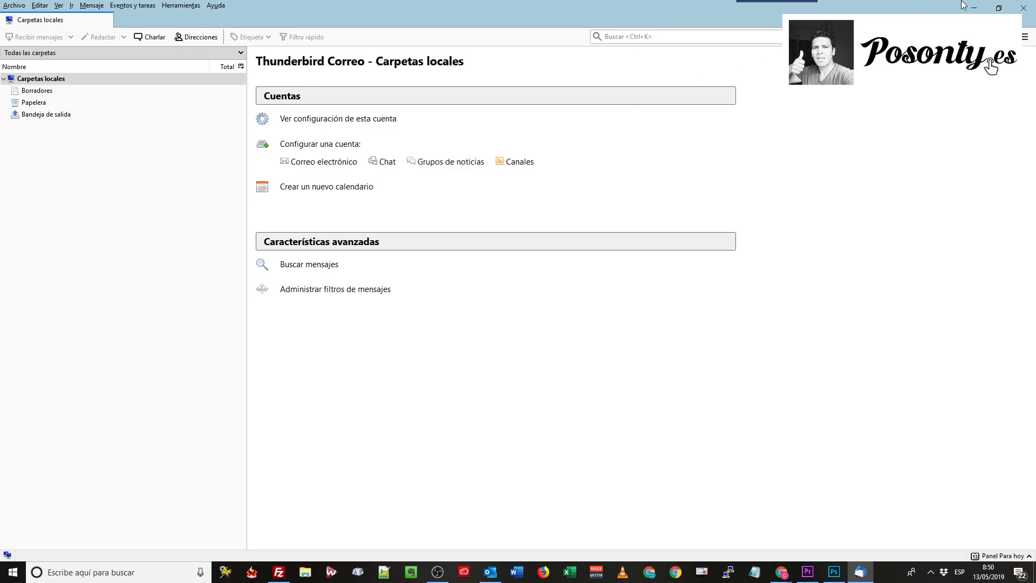
# Open the mailbox's Configurar cliente de correo electrónico page in cPanel, view the manual settings, then return to Thunderbird
pyautogui.click(998, 9)
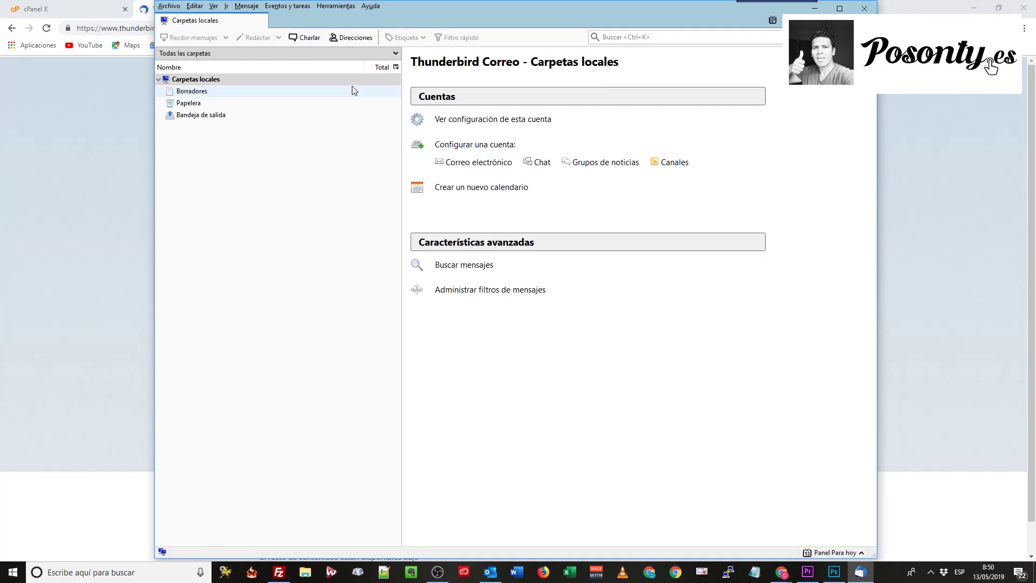
pyautogui.click(65, 10)
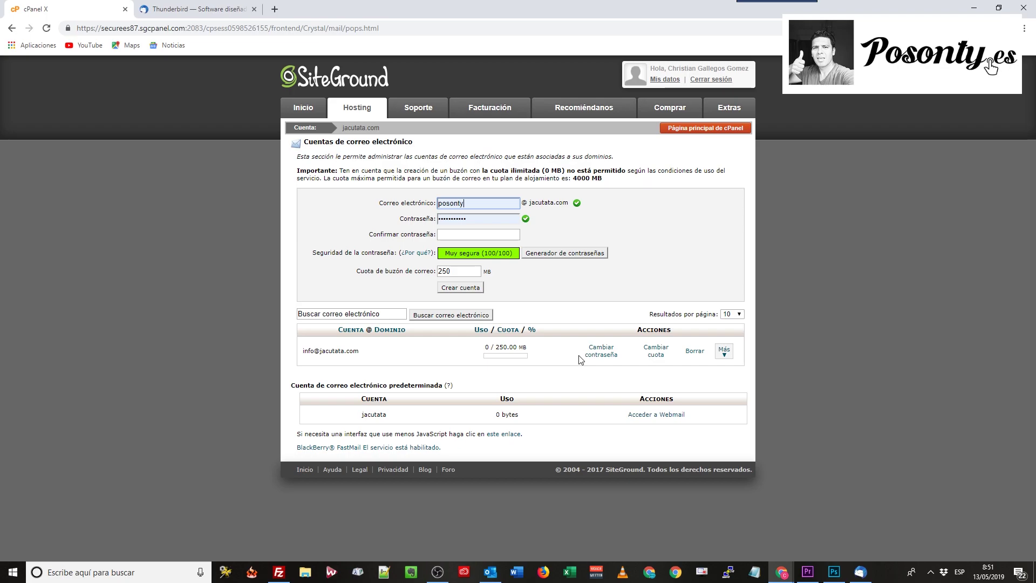
pyautogui.click(724, 356)
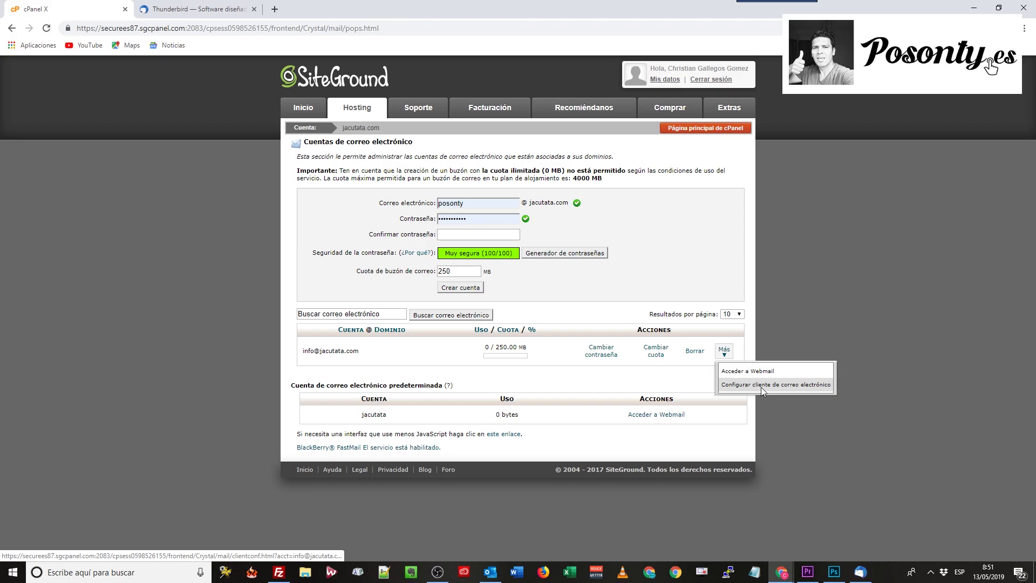
pyautogui.click(761, 387)
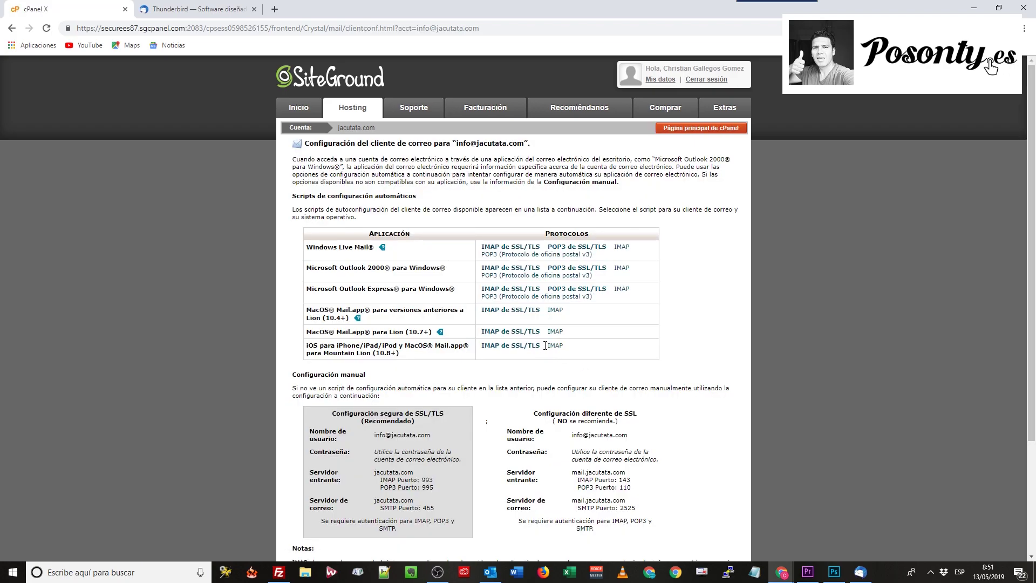
pyautogui.scroll(-3, 542, 345)
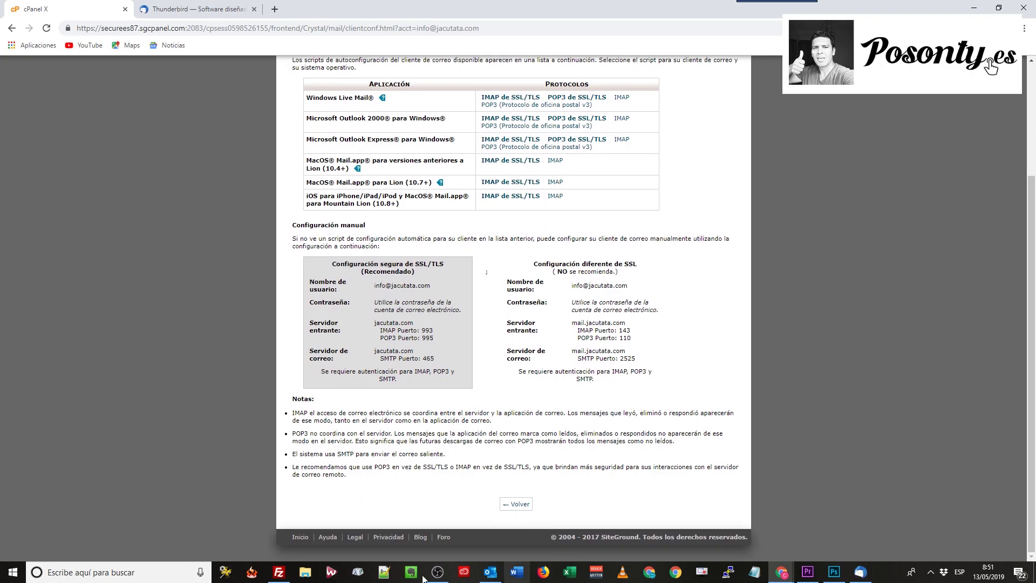
pyautogui.click(868, 575)
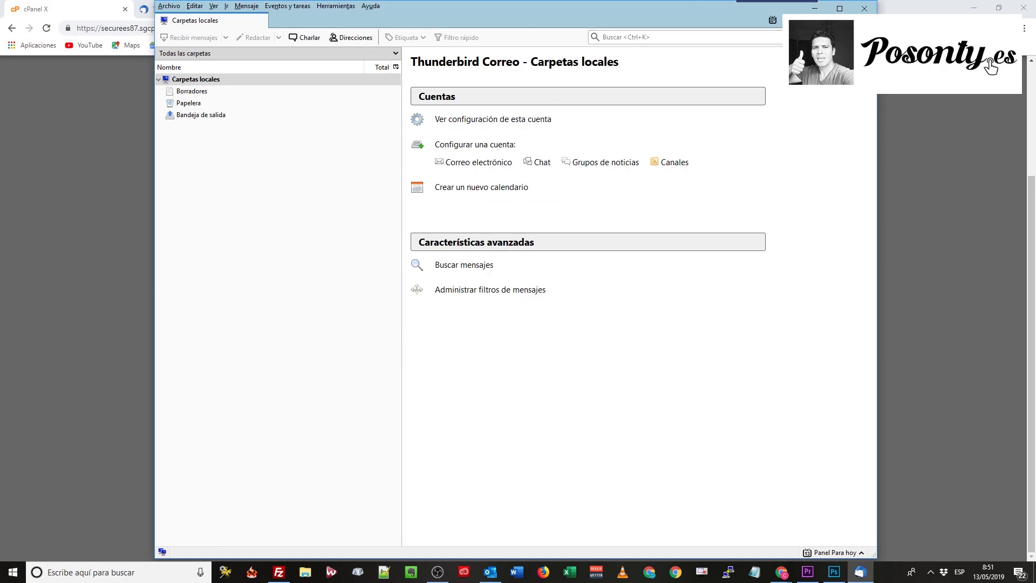
# Maximize Thunderbird, open the Carpetas locales account settings and expand Operaciones sobre la cuenta
pyautogui.click(840, 8)
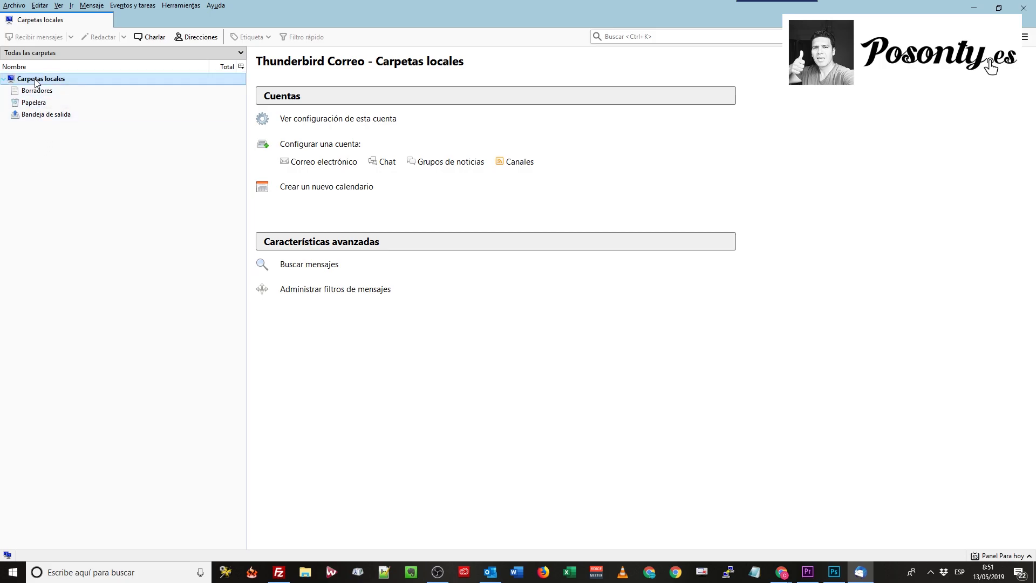
pyautogui.click(322, 118)
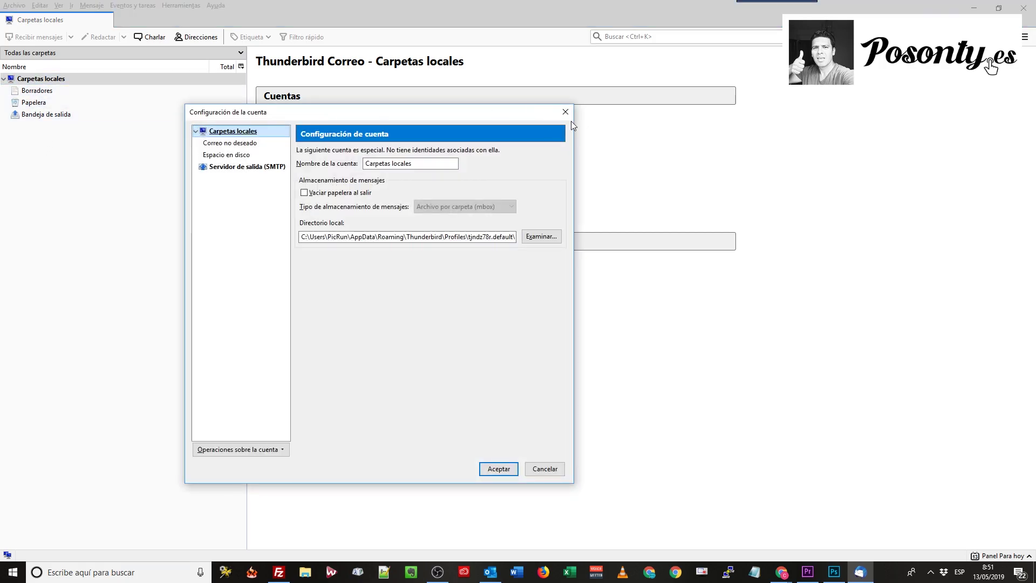
pyautogui.click(565, 112)
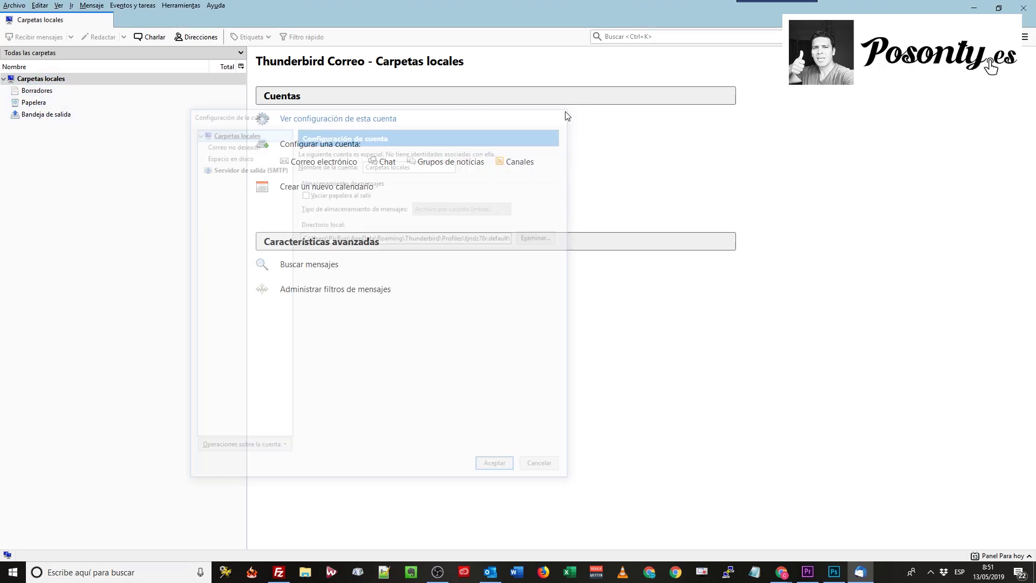
pyautogui.rightClick(49, 84)
pyautogui.click(83, 160)
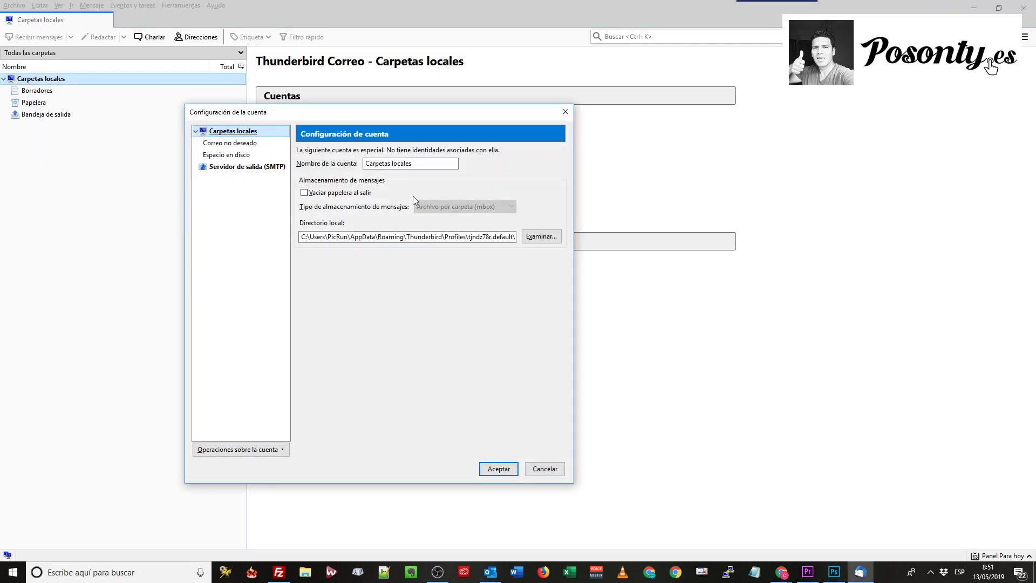
pyautogui.click(565, 112)
pyautogui.click(325, 118)
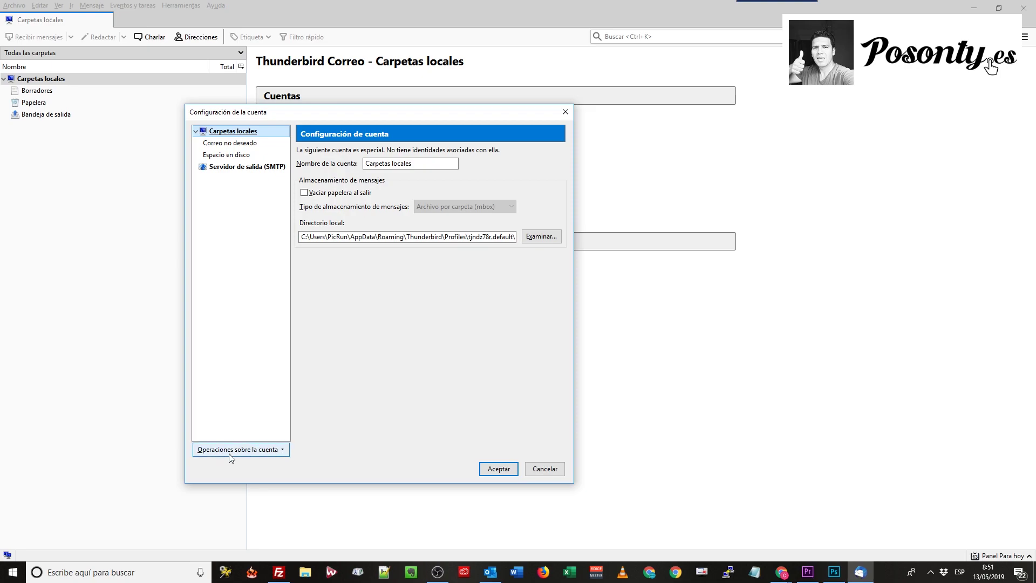
pyautogui.click(269, 453)
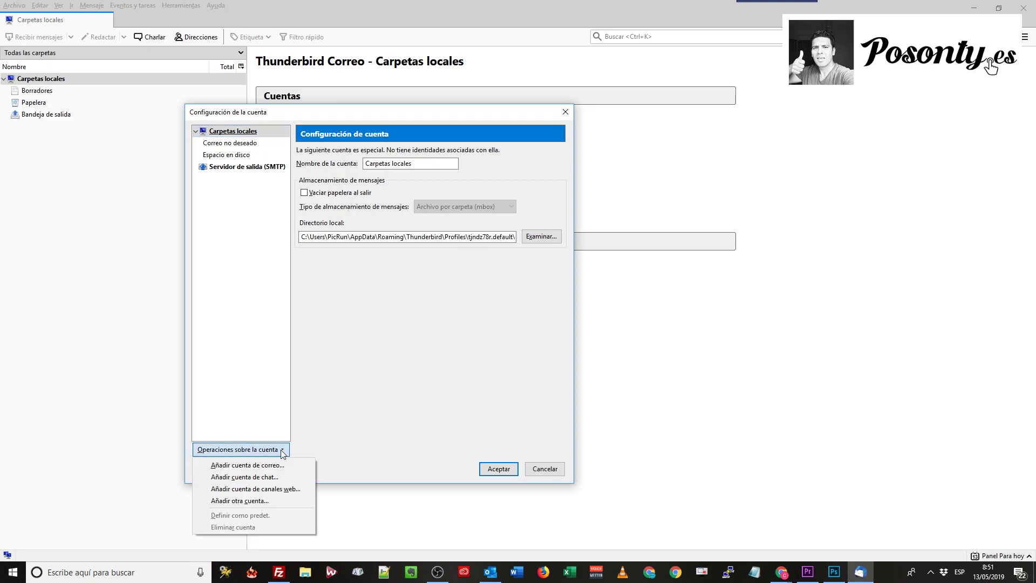
# Choose Añadir cuenta de correo, enter the user's full name, e-mail address and password, and continue
pyautogui.click(248, 465)
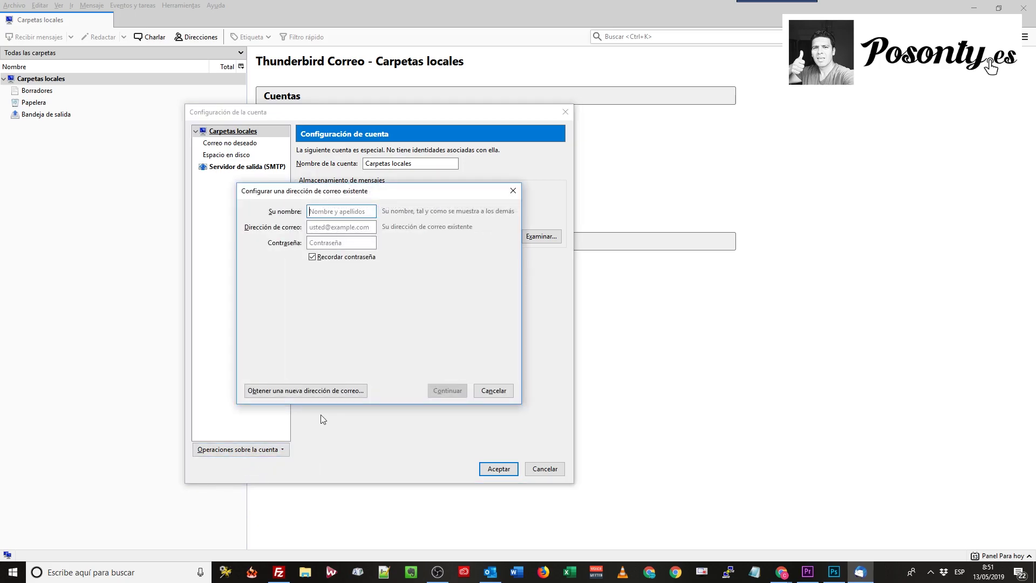
pyautogui.press('Tab')
pyautogui.click(358, 212)
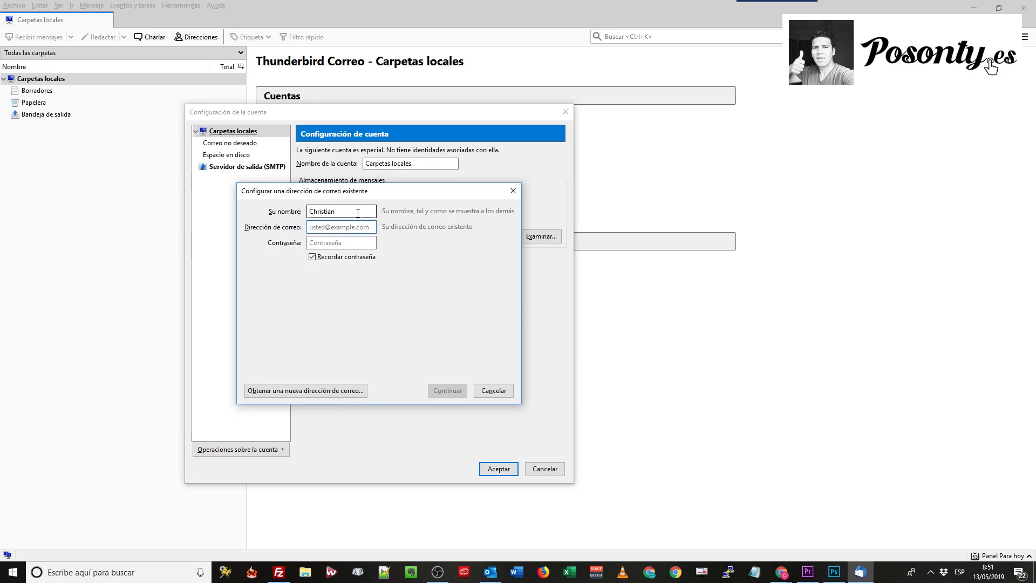
pyautogui.click(336, 230)
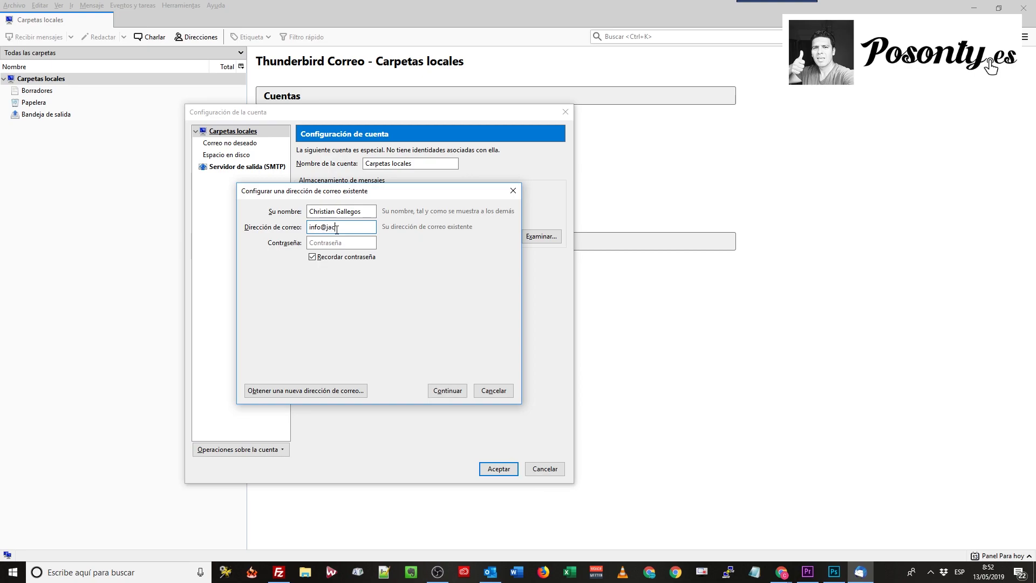
pyautogui.click(330, 241)
pyautogui.write('x')
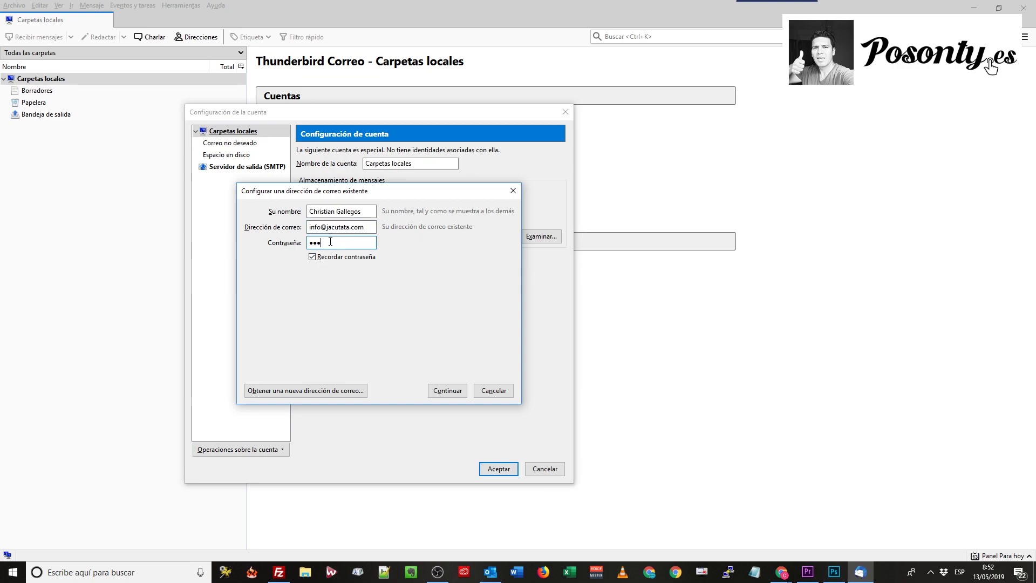
pyautogui.write('xxxxxxxxx')
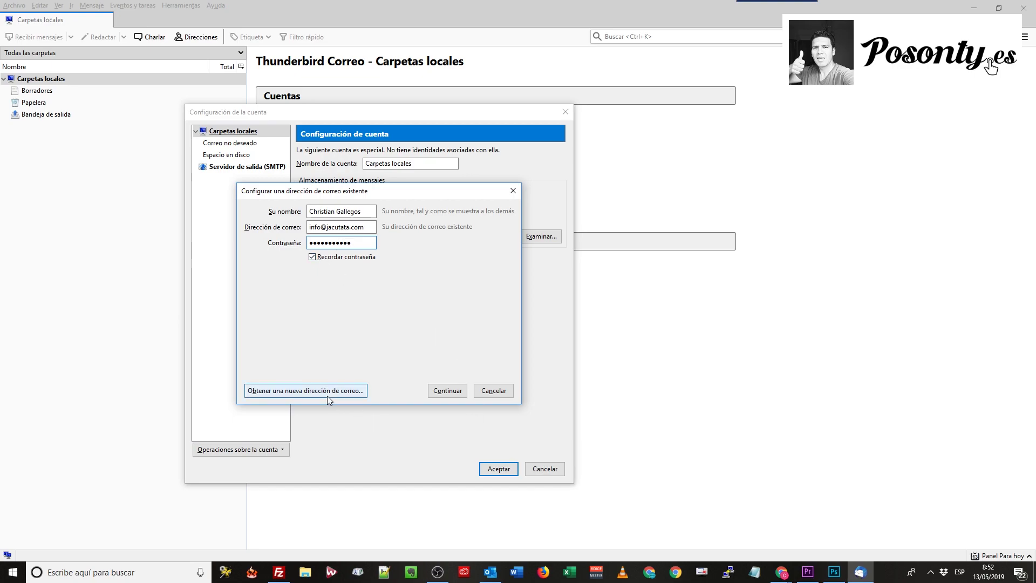
pyautogui.click(443, 391)
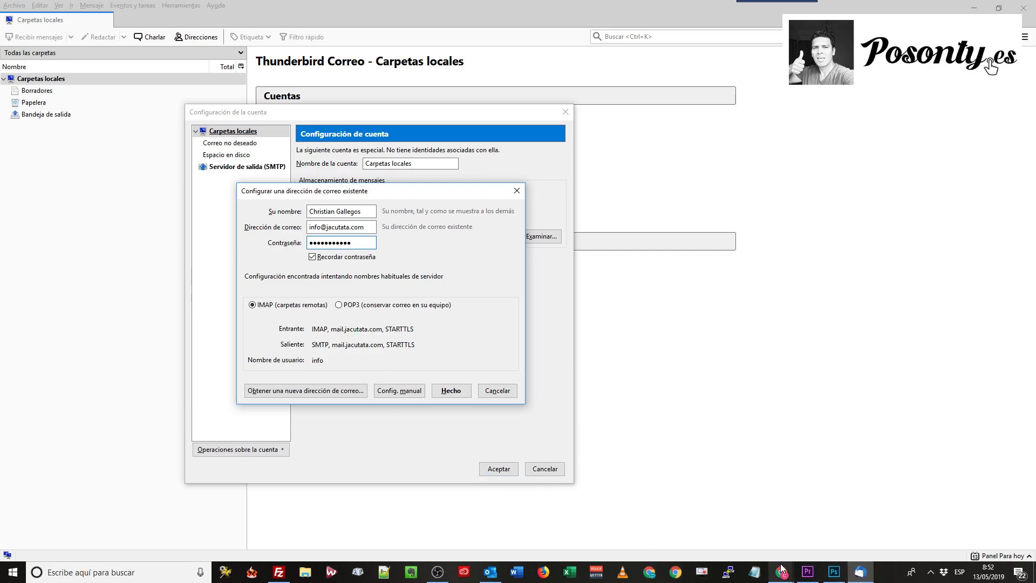
# Once the server settings are detected, bring the cPanel mail settings page to the front
pyautogui.moveTo(782, 571)
pyautogui.click(694, 530)
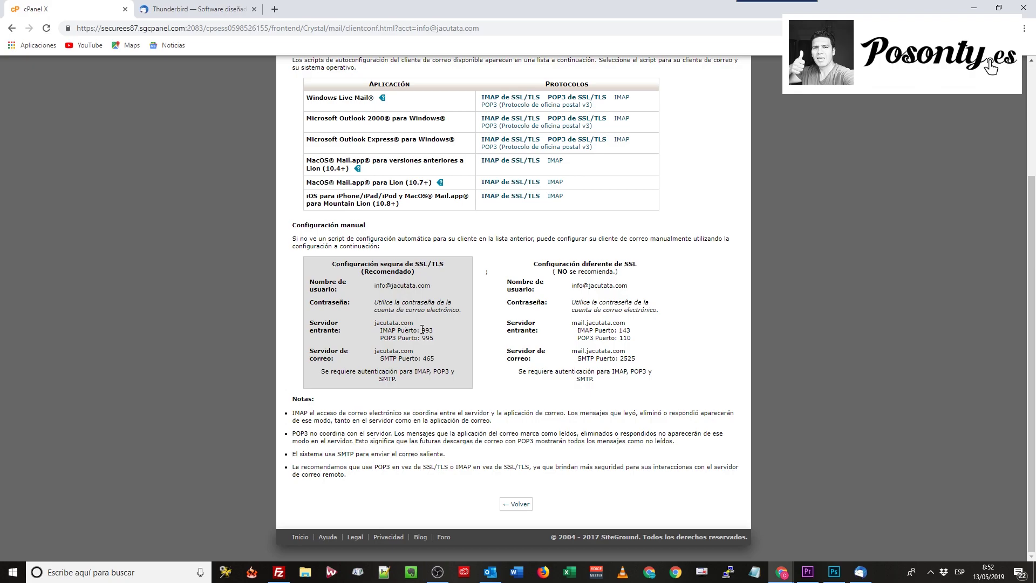
# Copy the secure incoming server name jacutata.com from cPanel and go back to Thunderbird
pyautogui.moveTo(413, 323); pyautogui.dragTo(374, 325)
pyautogui.rightClick(381, 324)
pyautogui.click(410, 330)
pyautogui.click(861, 574)
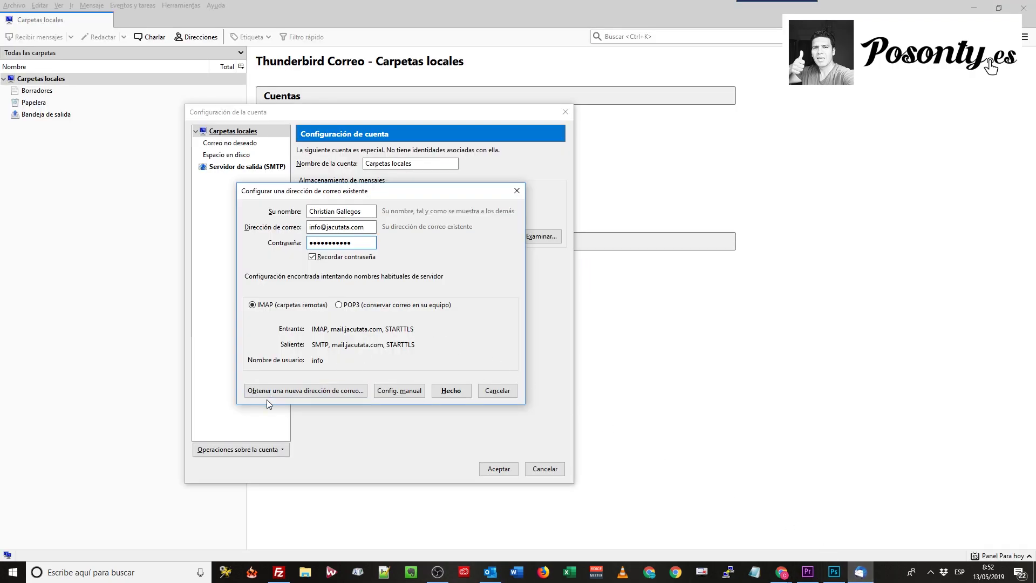
# Switch to manual configuration and strip 'mail.' so the incoming server reads jacutata.com
pyautogui.click(399, 391)
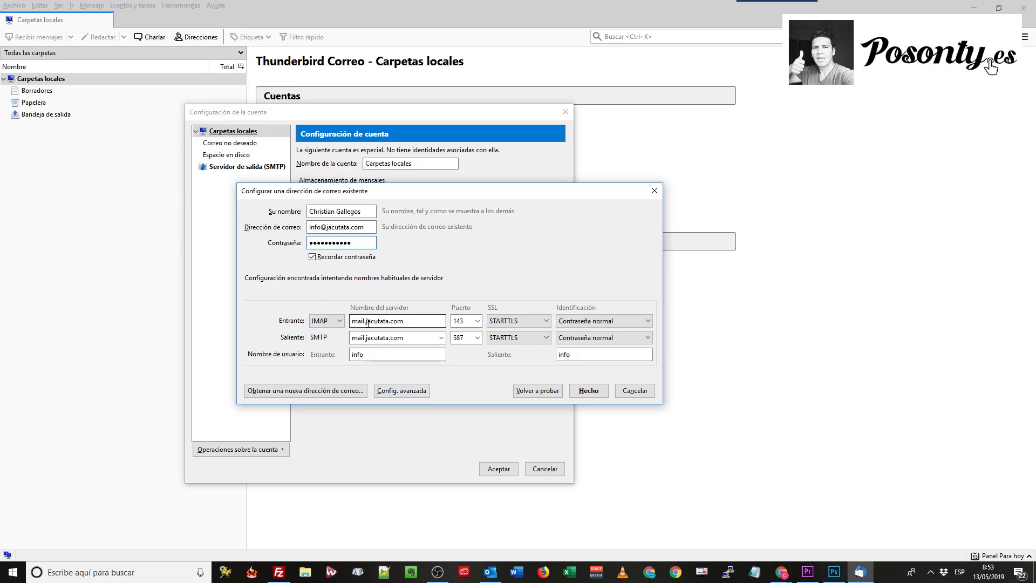
pyautogui.moveTo(368, 322); pyautogui.dragTo(351, 322)
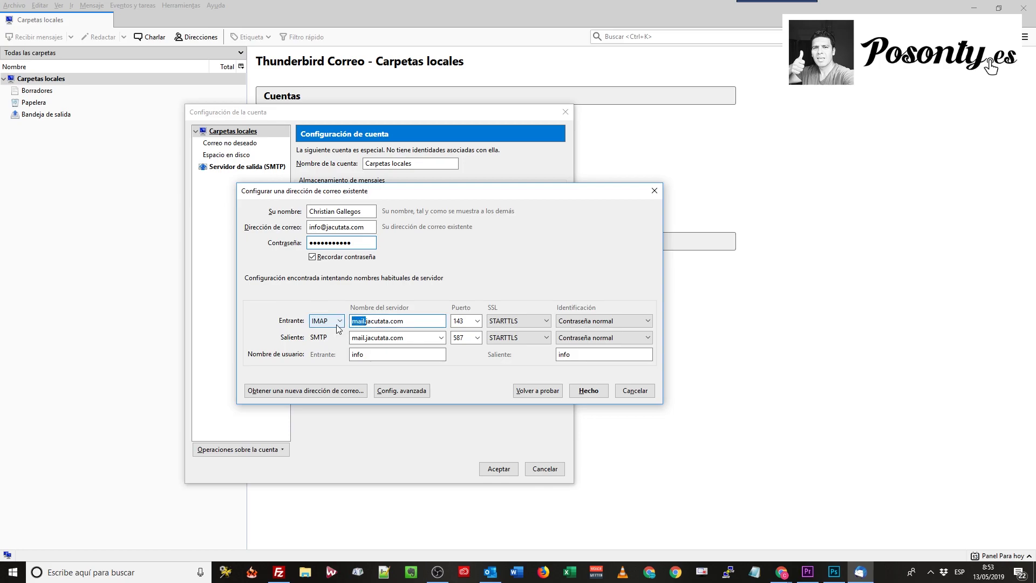
pyautogui.press('BackSpace')
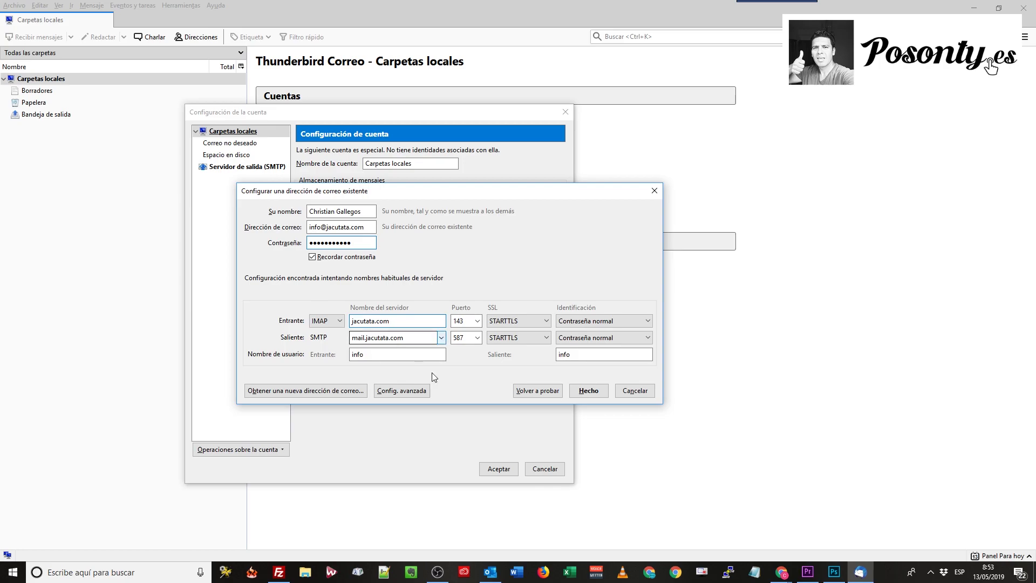
pyautogui.moveTo(782, 573)
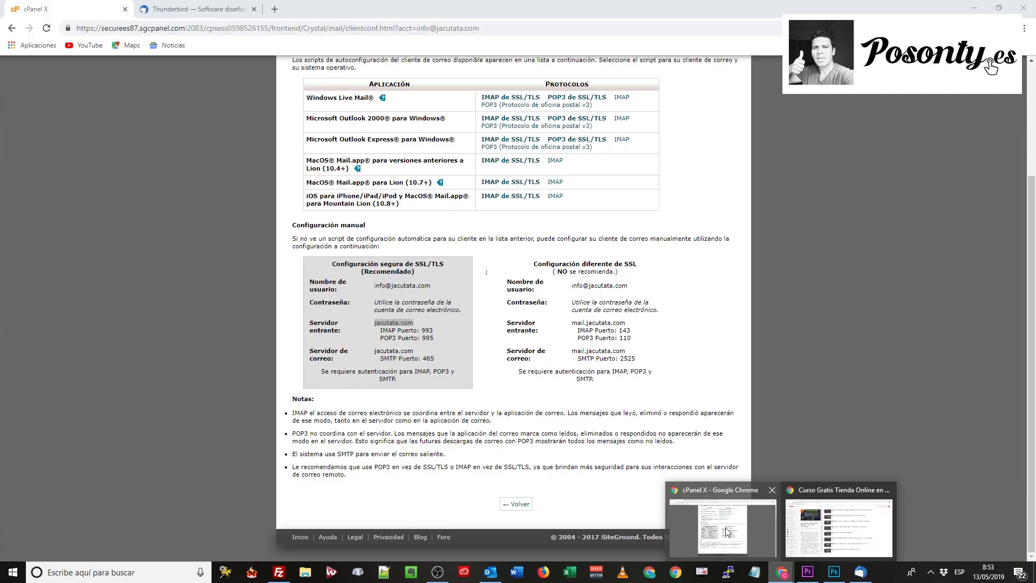
pyautogui.click(726, 531)
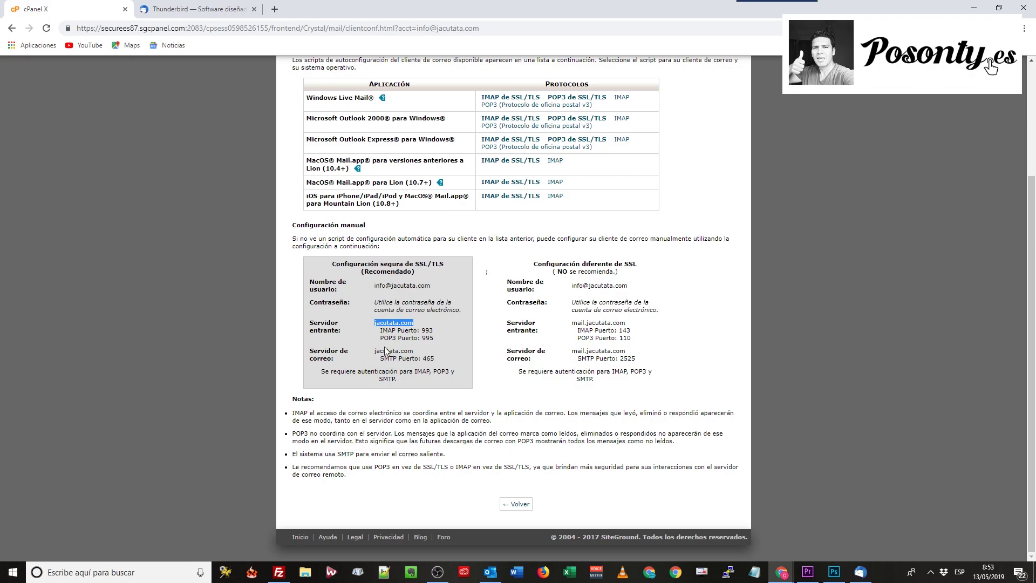
# Strip 'mail.' from the outgoing server, then highlight cPanel's secure IMAP port 993 line
pyautogui.click(860, 571)
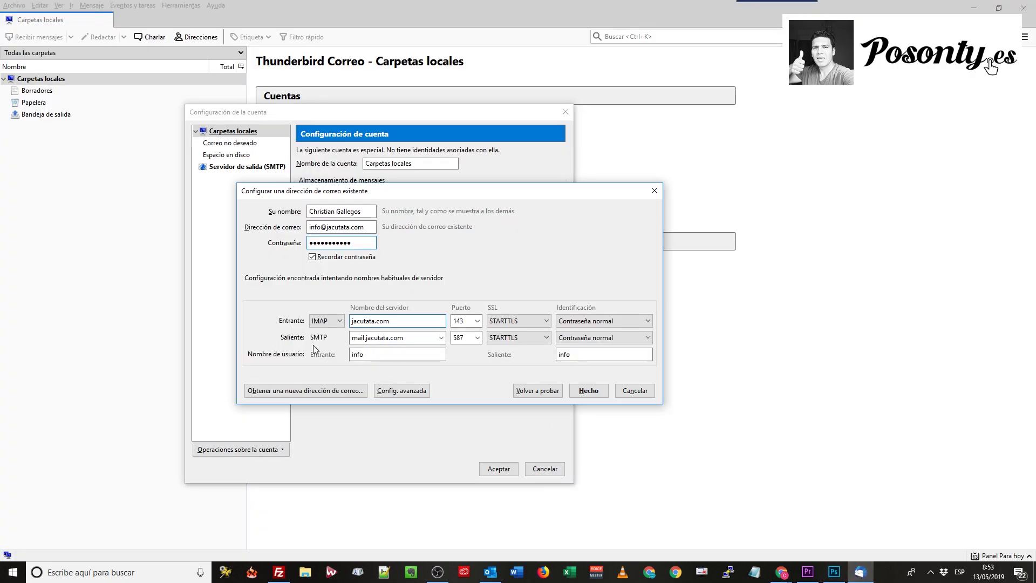
pyautogui.click(366, 338)
pyautogui.moveTo(366, 337); pyautogui.dragTo(352, 338)
pyautogui.press('BackSpace')
pyautogui.click(782, 576)
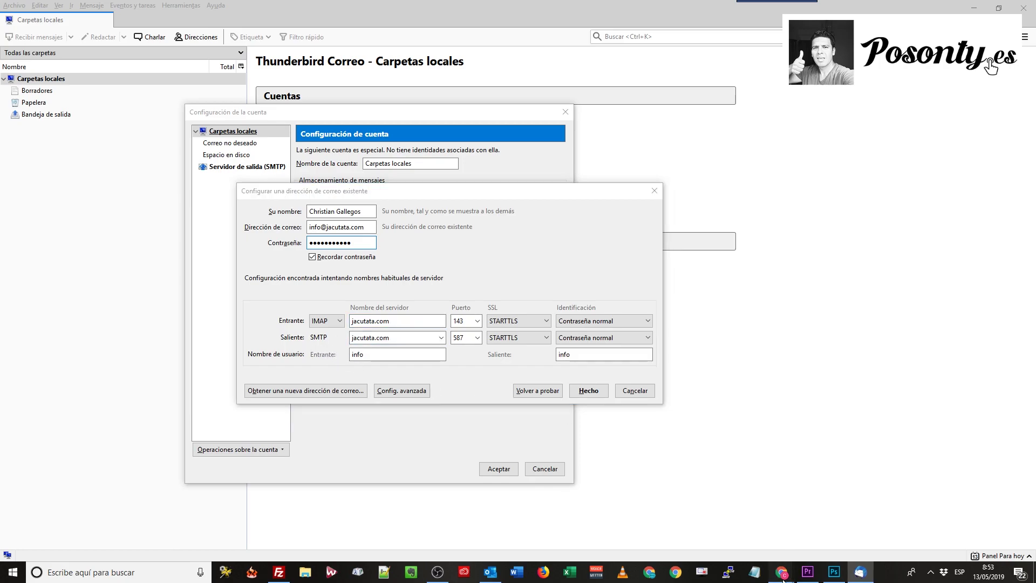
pyautogui.click(723, 521)
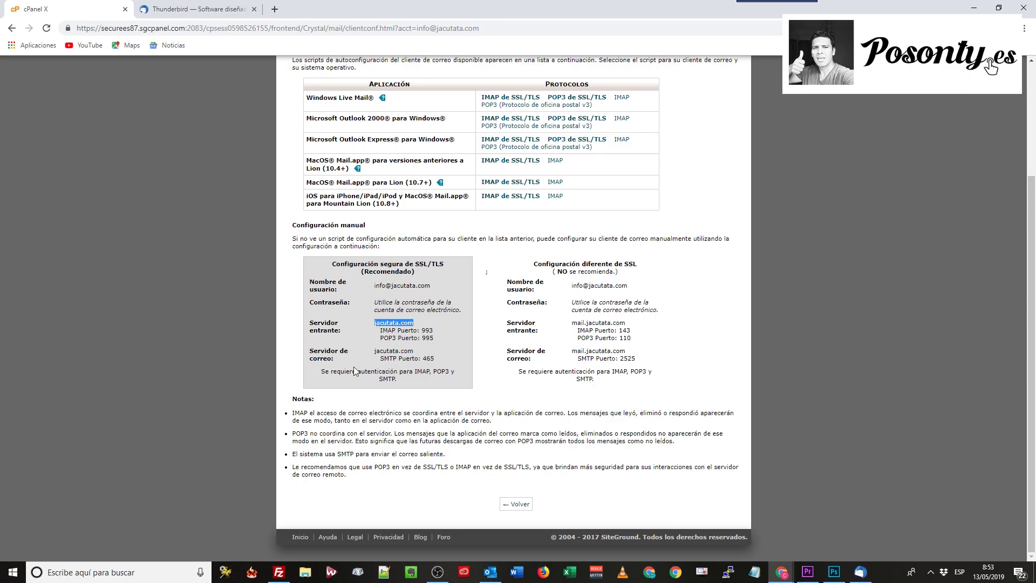
pyautogui.click(396, 330)
pyautogui.moveTo(381, 330); pyautogui.dragTo(432, 329)
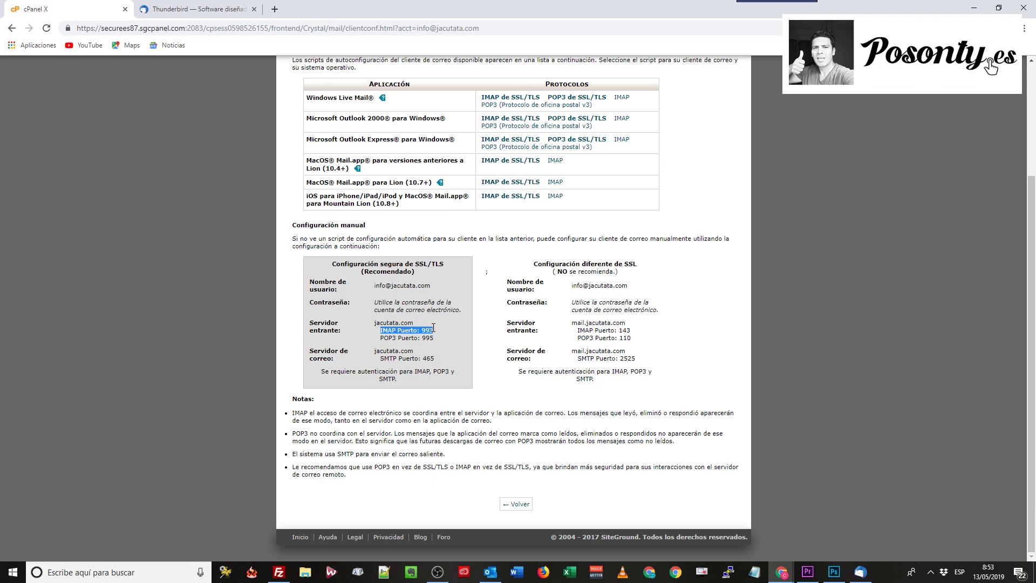
# Set the incoming port to 993 and the outgoing port to 465, checking cPanel in between
pyautogui.click(859, 572)
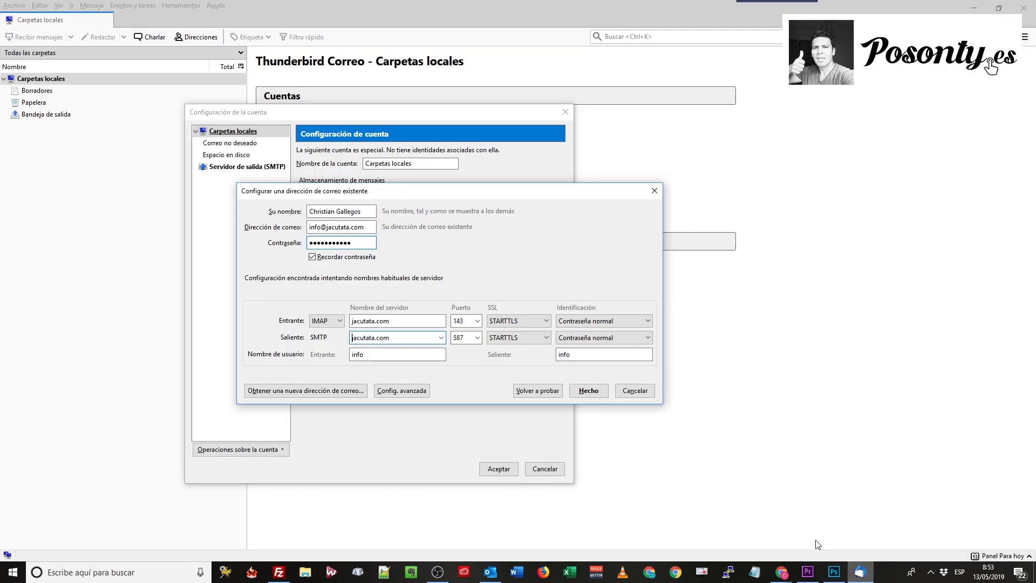
pyautogui.click(478, 322)
pyautogui.click(464, 358)
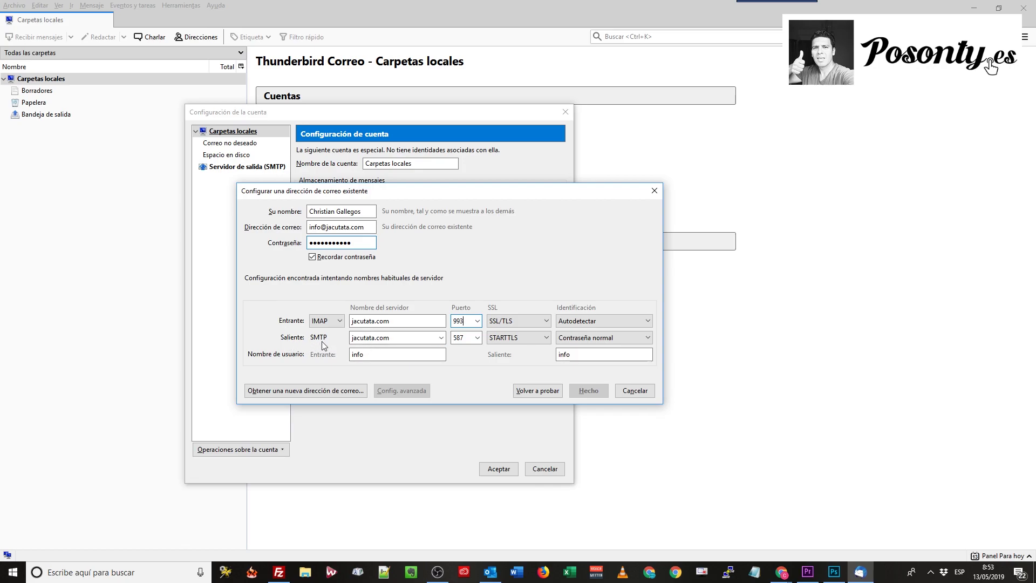
pyautogui.click(781, 571)
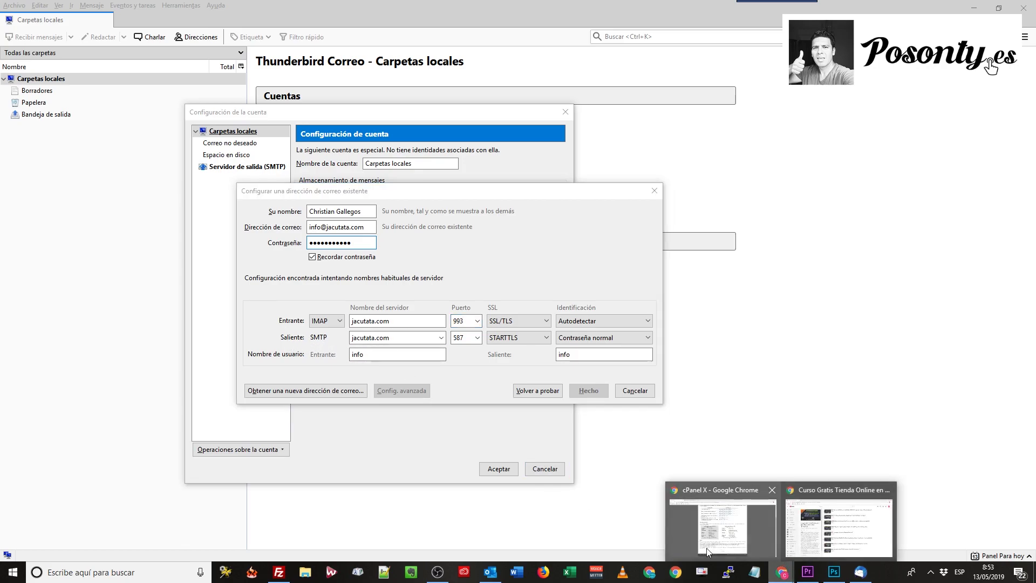
pyautogui.click(709, 551)
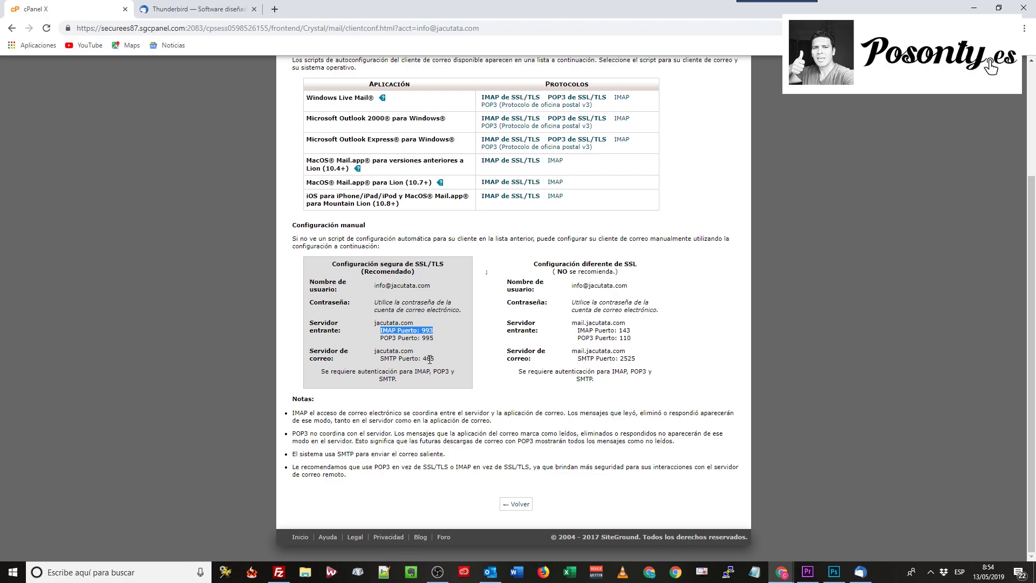
pyautogui.click(860, 571)
pyautogui.click(477, 337)
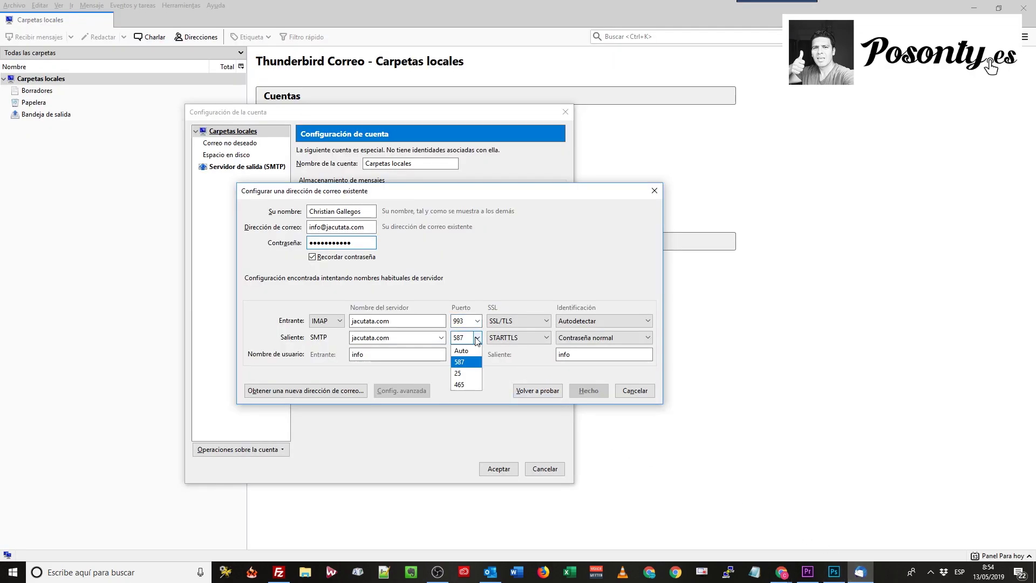
pyautogui.click(471, 384)
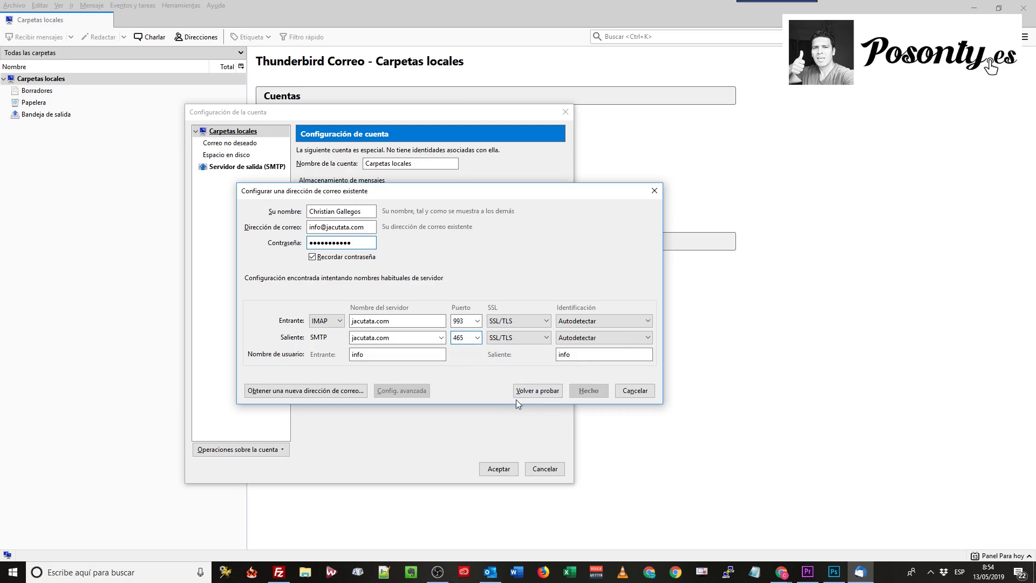
pyautogui.click(382, 356)
pyautogui.write('@jacutata.com')
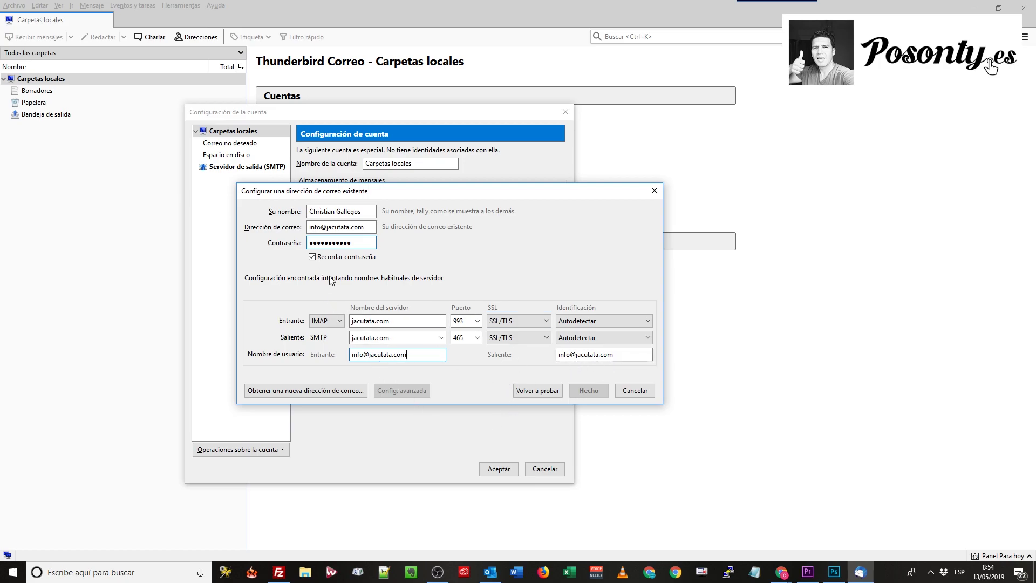
pyautogui.click(537, 395)
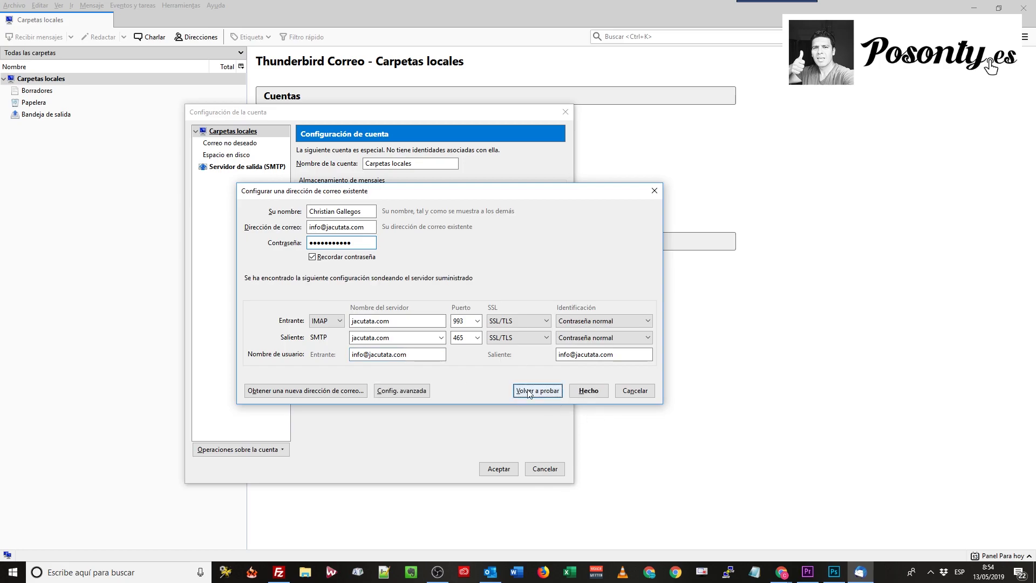
pyautogui.click(592, 391)
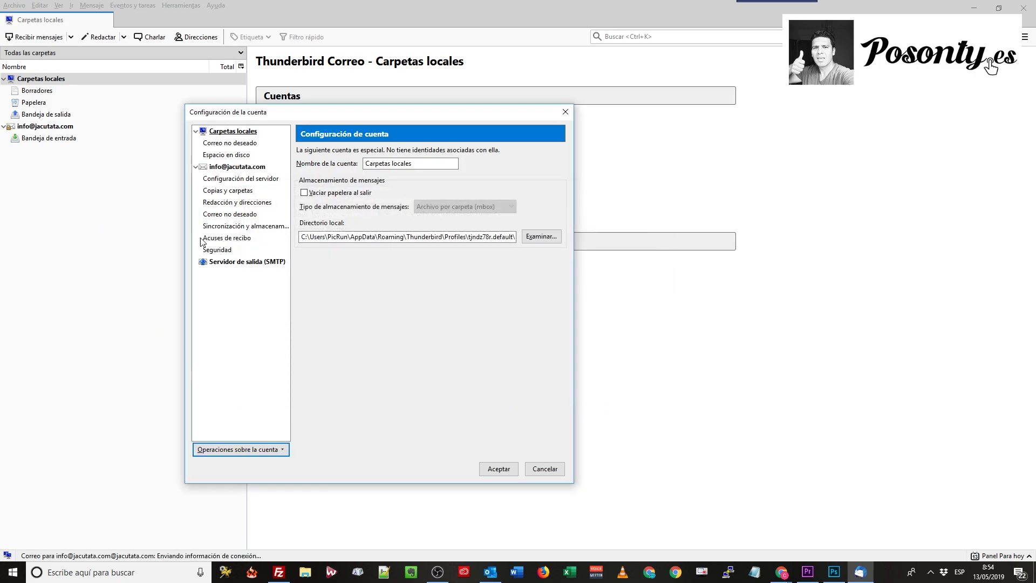
pyautogui.click(502, 472)
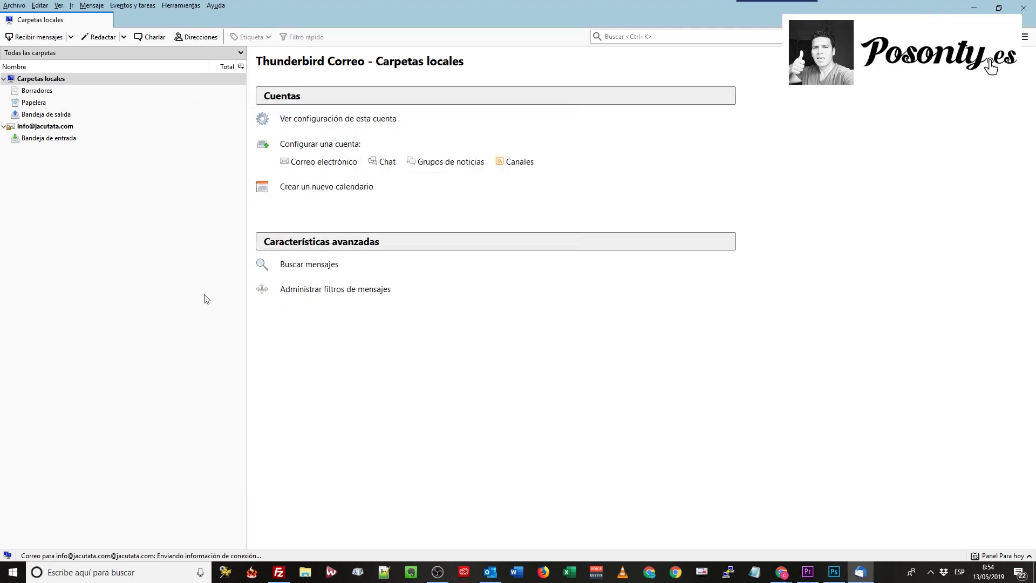
pyautogui.click(42, 127)
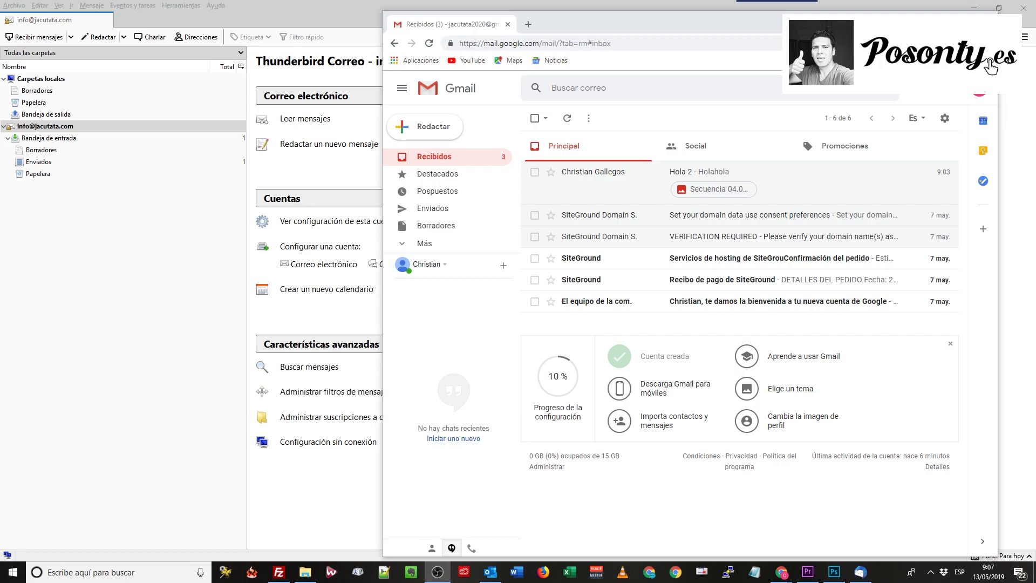
# Compose a new Gmail message and start entering the jacutata.com mailbox as recipient
pyautogui.click(426, 126)
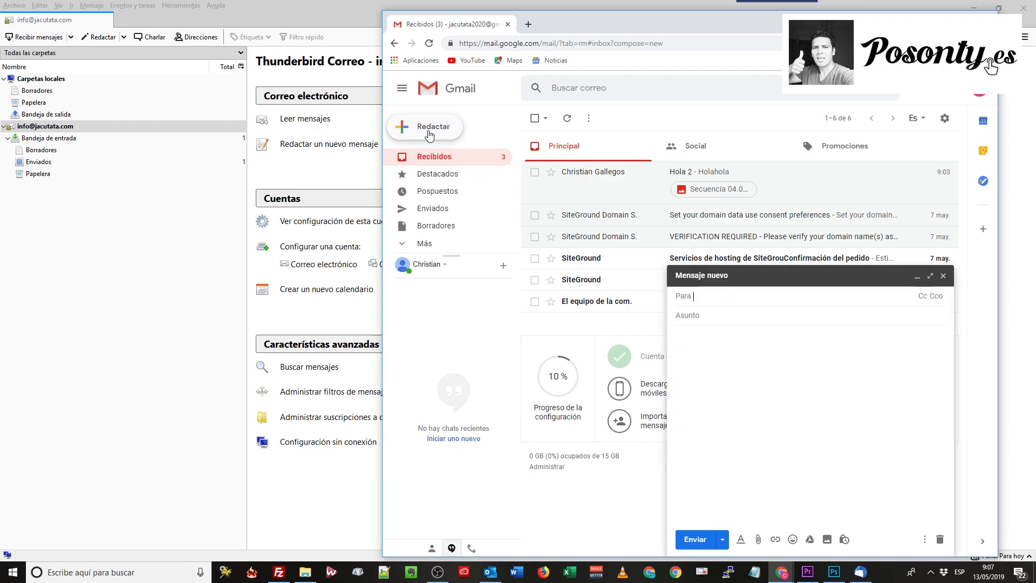
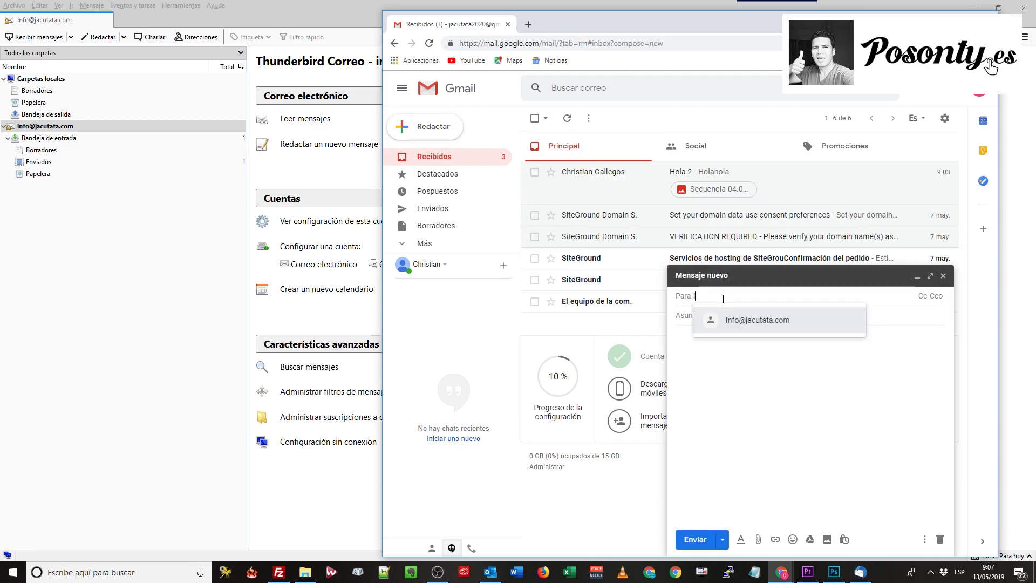
# Address the message to the jacutata.com mailbox with subject 'Hola prueba 3' and body 'Hola como están?'
pyautogui.click(763, 320)
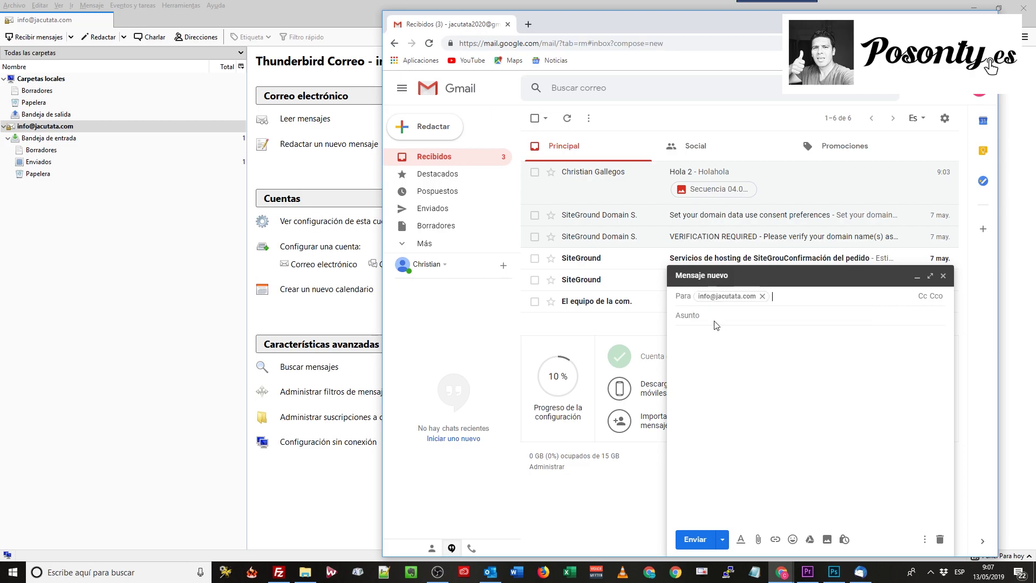
pyautogui.click(702, 314)
pyautogui.write('Hola prueba 3')
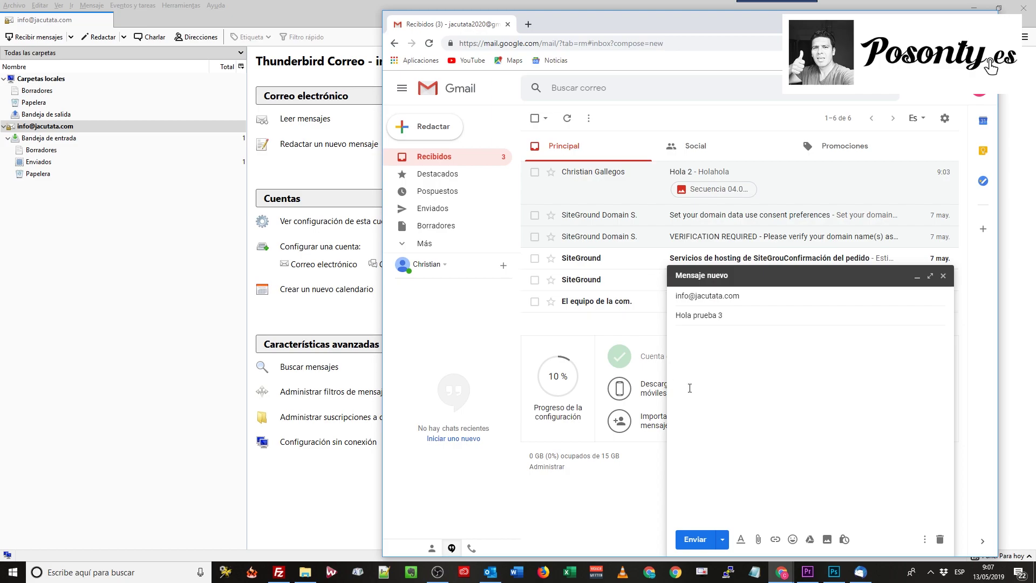
pyautogui.click(695, 347)
pyautogui.write('Hola como')
pyautogui.press('Tab')
# Attach Unicornio-Botella-Agua.jpg and send the message
pyautogui.click(758, 539)
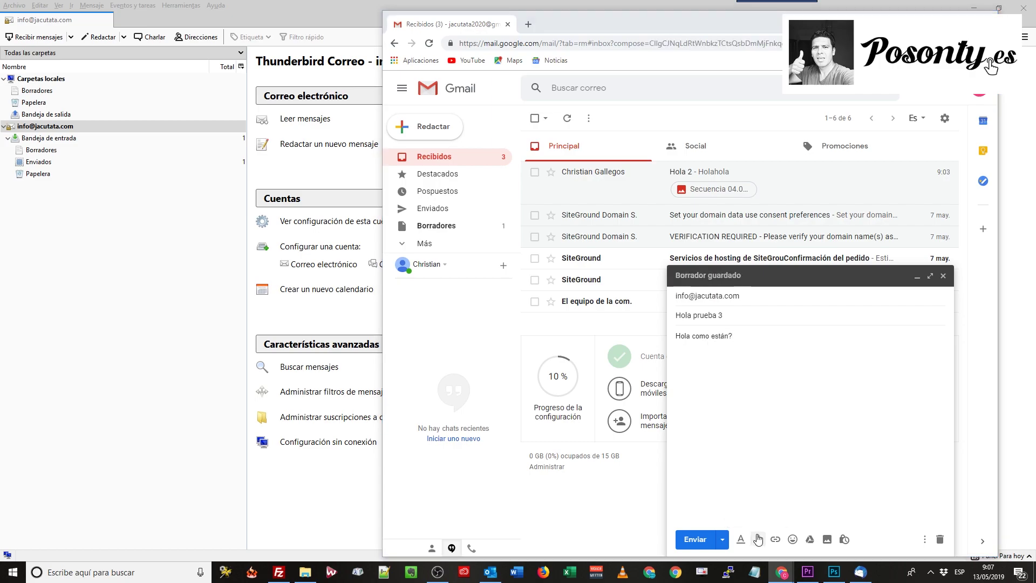
pyautogui.scroll(-10, 820, 269)
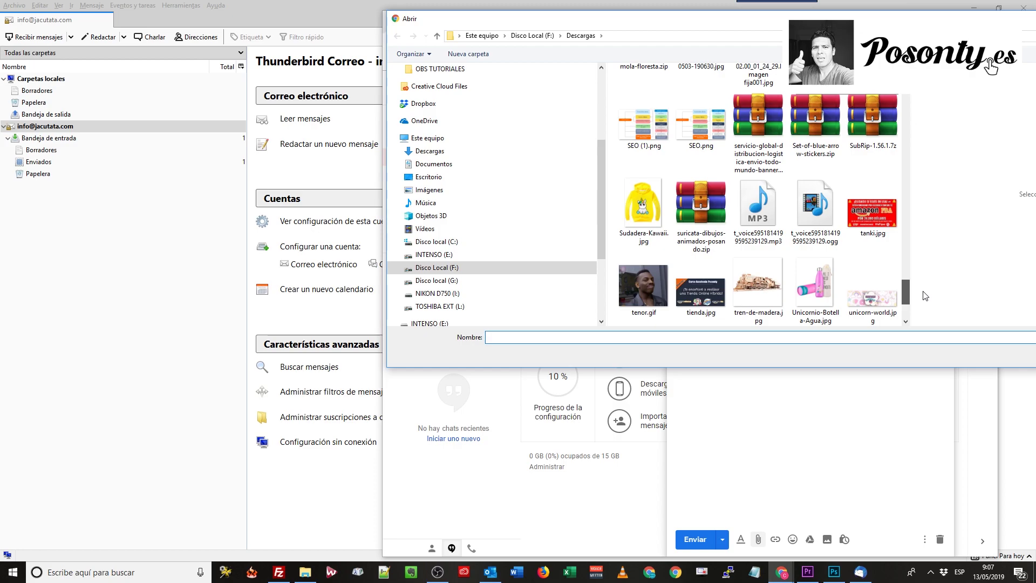
pyautogui.click(818, 293)
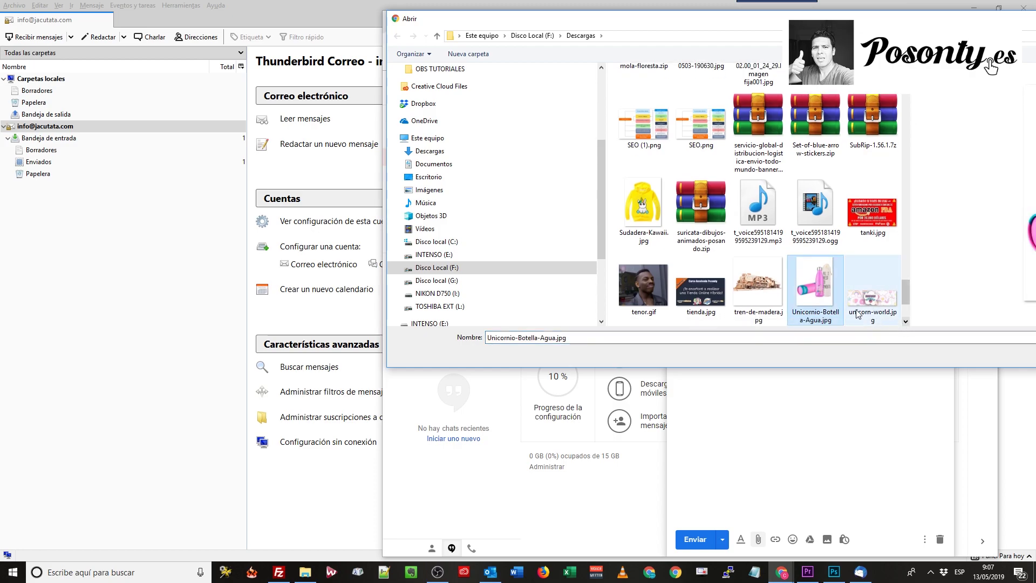
pyautogui.click(942, 352)
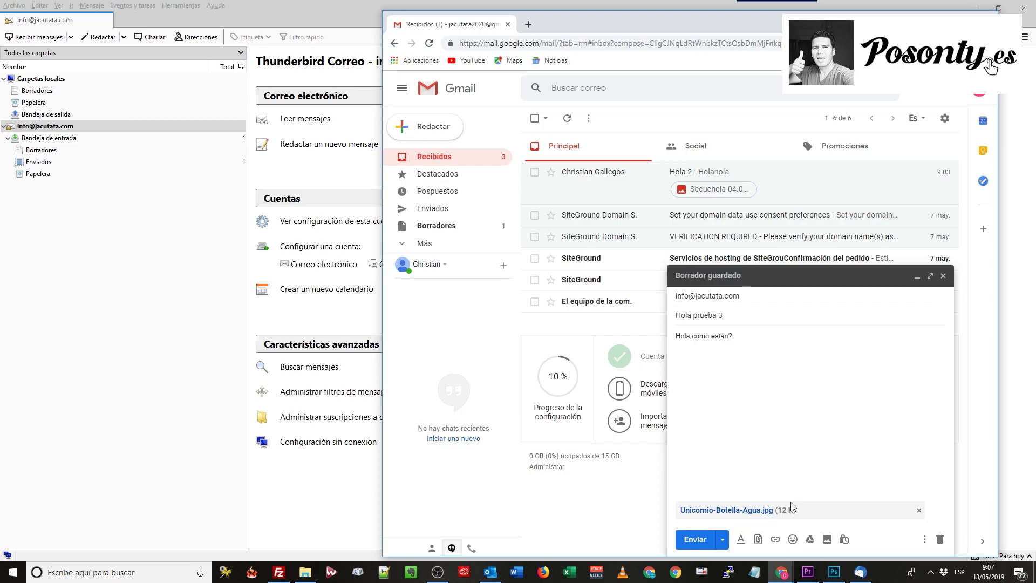
pyautogui.click(698, 539)
# Fetch new mail in Thunderbird and open 'Hola prueba 3' in the inbox to view its bottle image
pyautogui.click(150, 323)
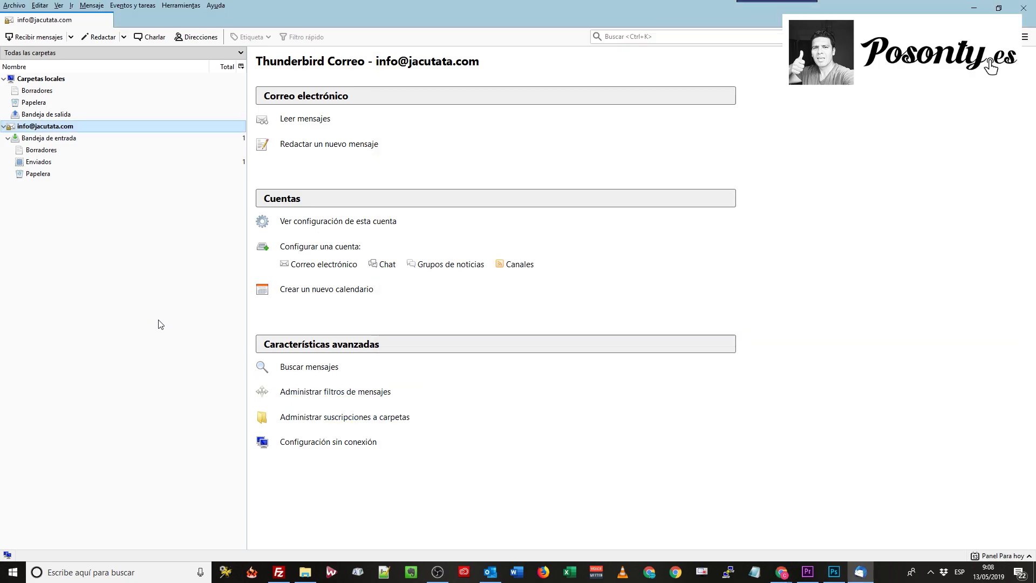
pyautogui.click(37, 37)
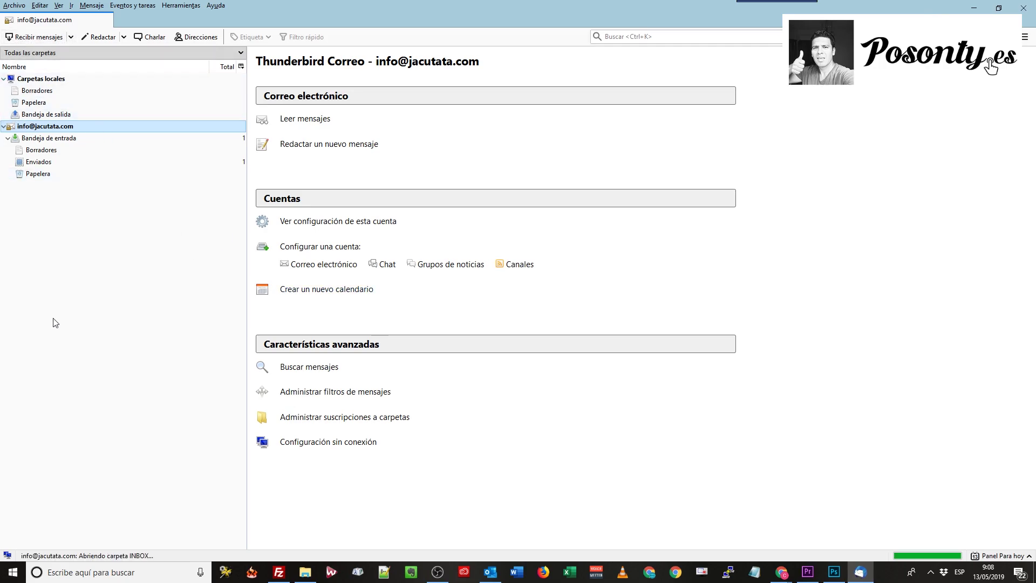
pyautogui.click(49, 139)
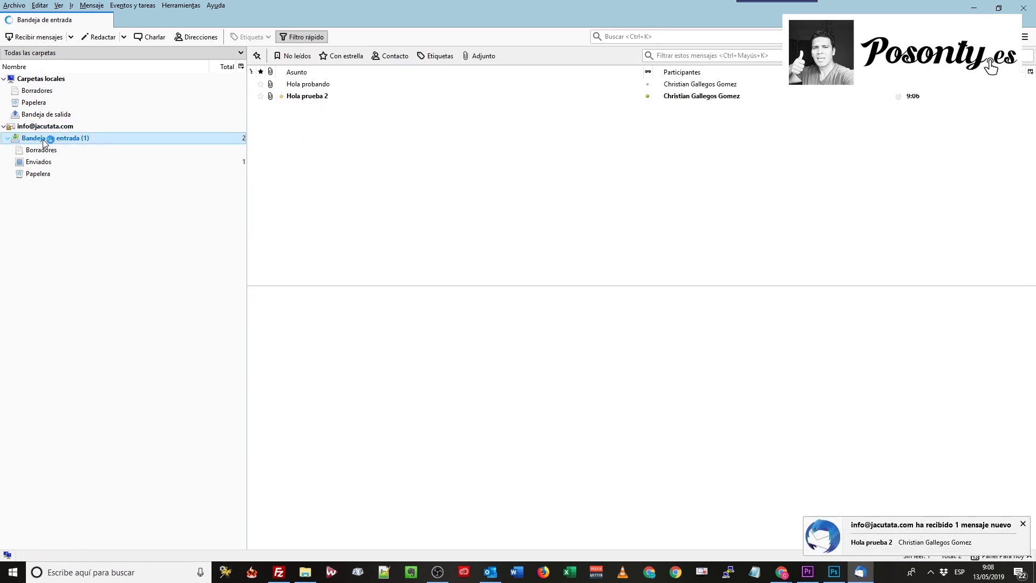
pyautogui.click(317, 102)
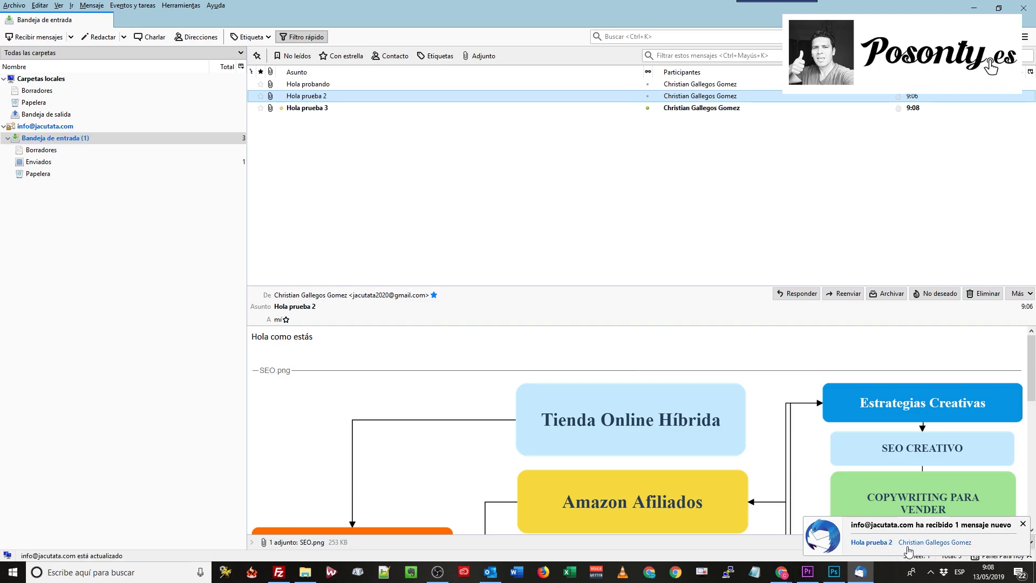
pyautogui.click(317, 109)
pyautogui.scroll(-1, 659, 439)
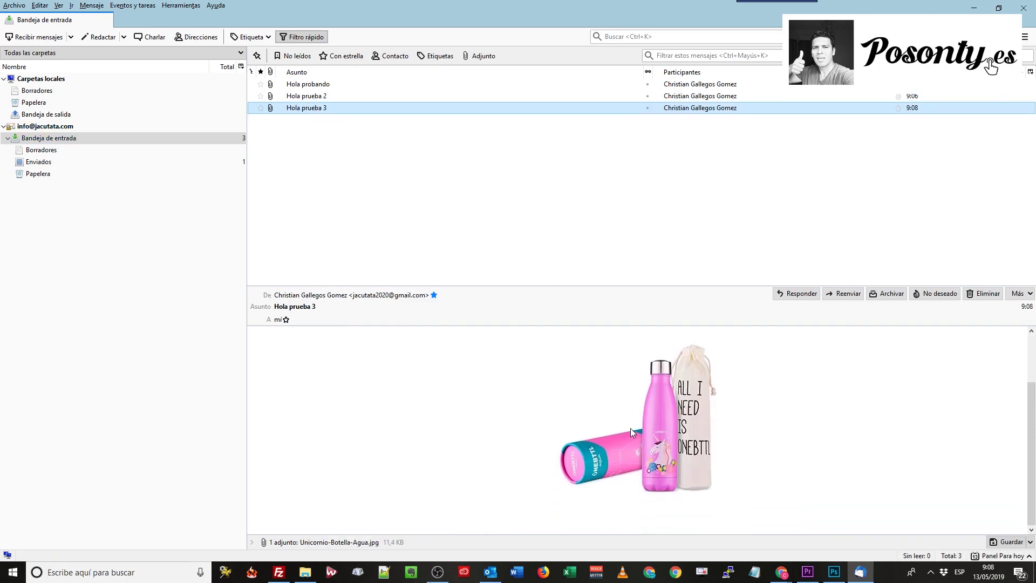
pyautogui.scroll(1, 631, 430)
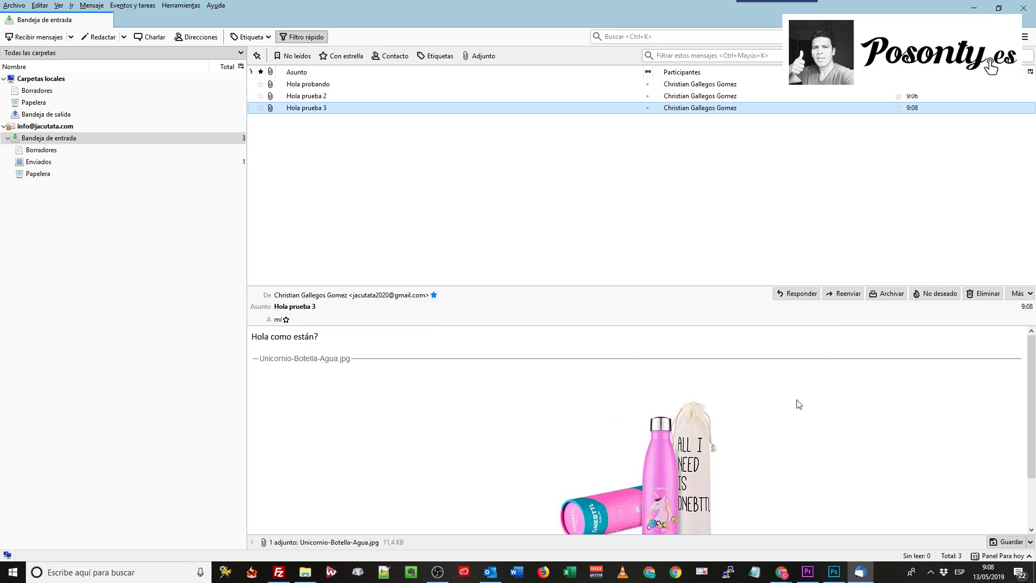
# Reply to 'Hola prueba 3' with 'Muchas gracias' and send the reply
pyautogui.click(799, 292)
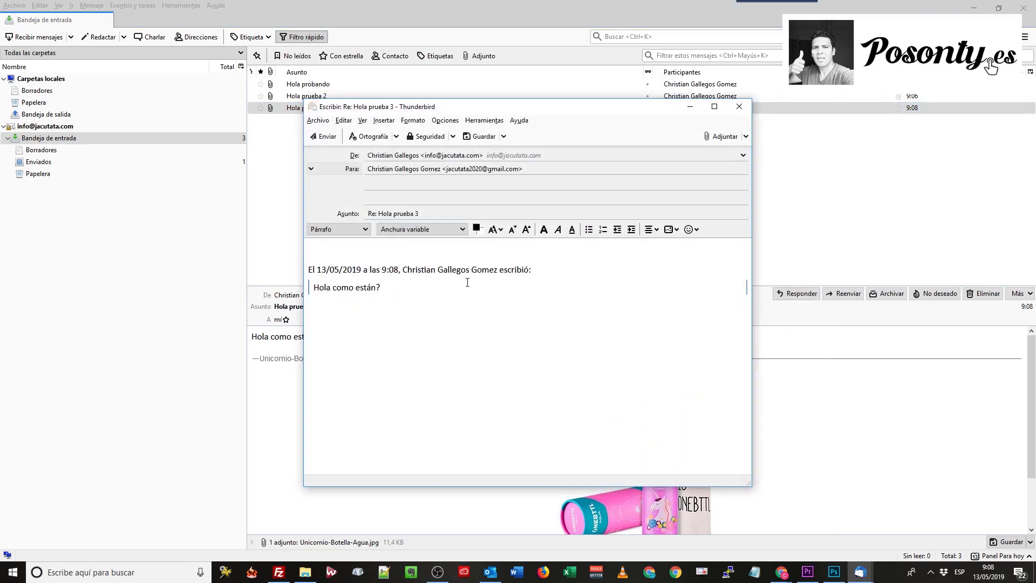
pyautogui.write('Muchas gracias!')
pyautogui.click(329, 138)
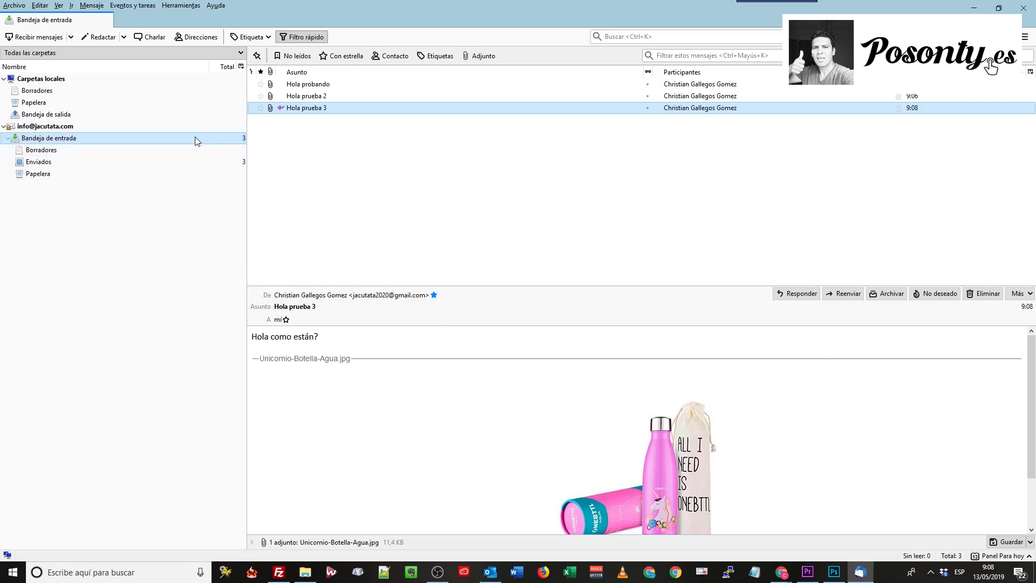
# Write a new email to the suggested Gmail contact, subject 'Hola jacutata 20', body 'Probando dos'
pyautogui.click(102, 37)
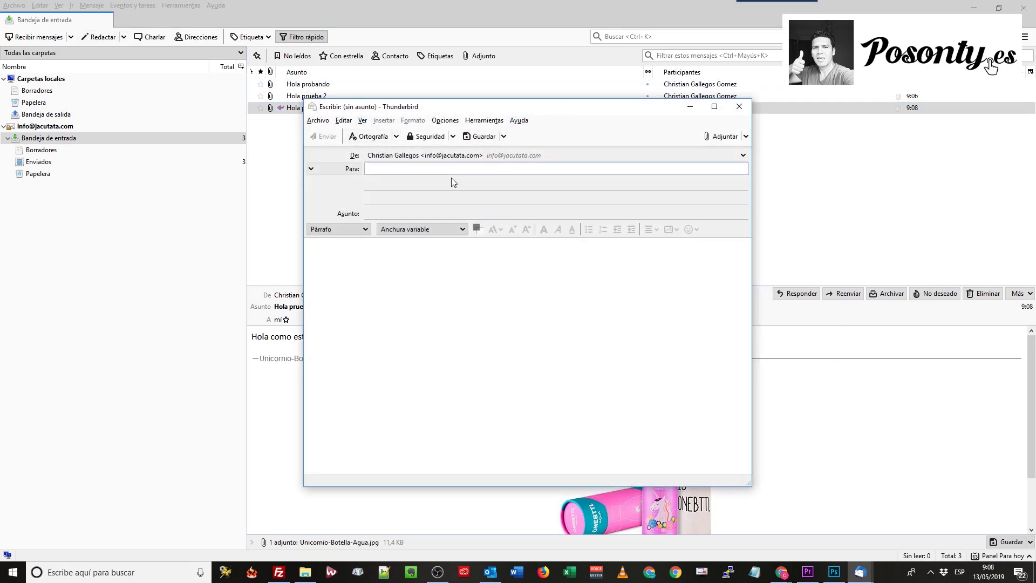
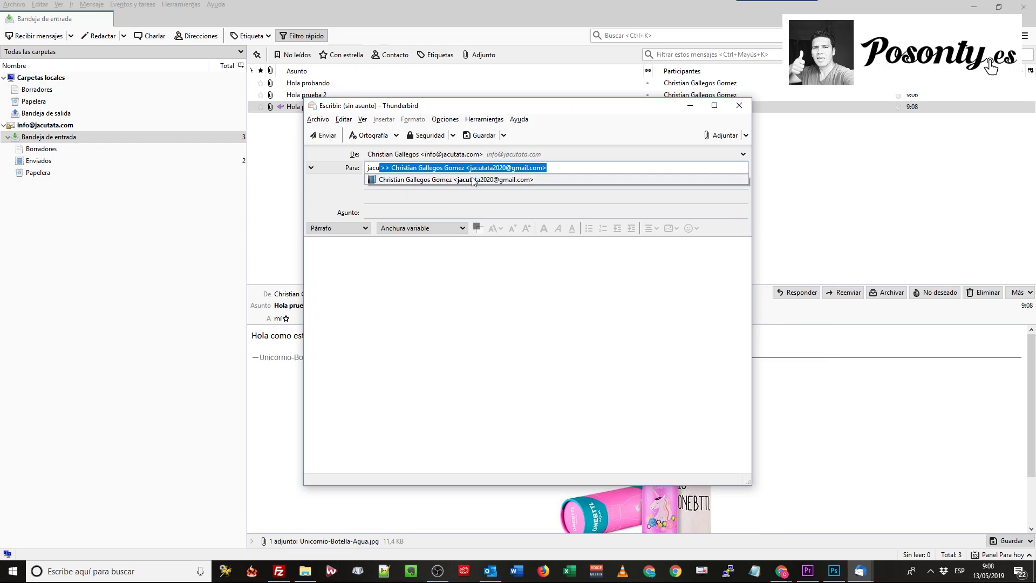
pyautogui.click(475, 179)
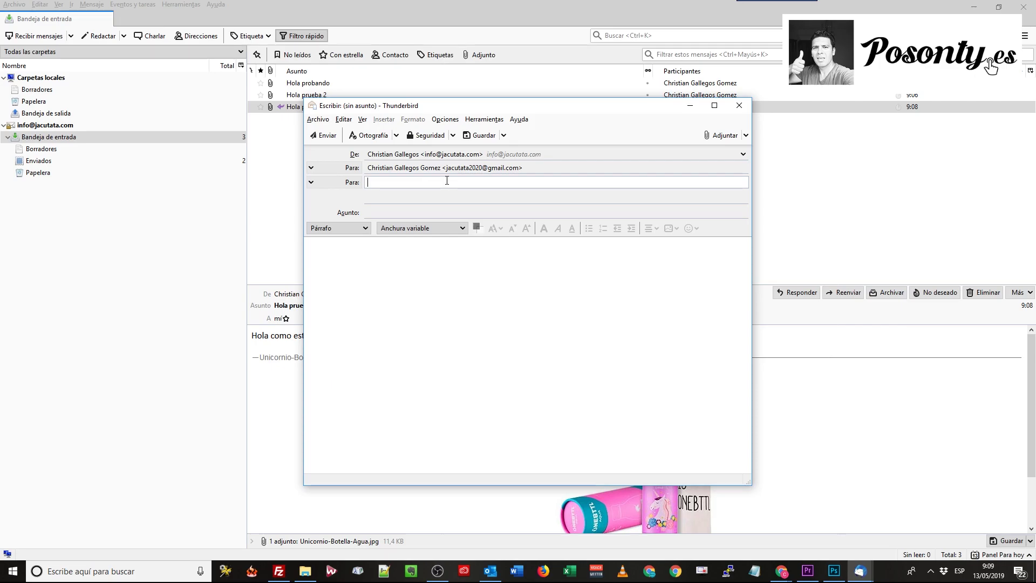
pyautogui.click(386, 211)
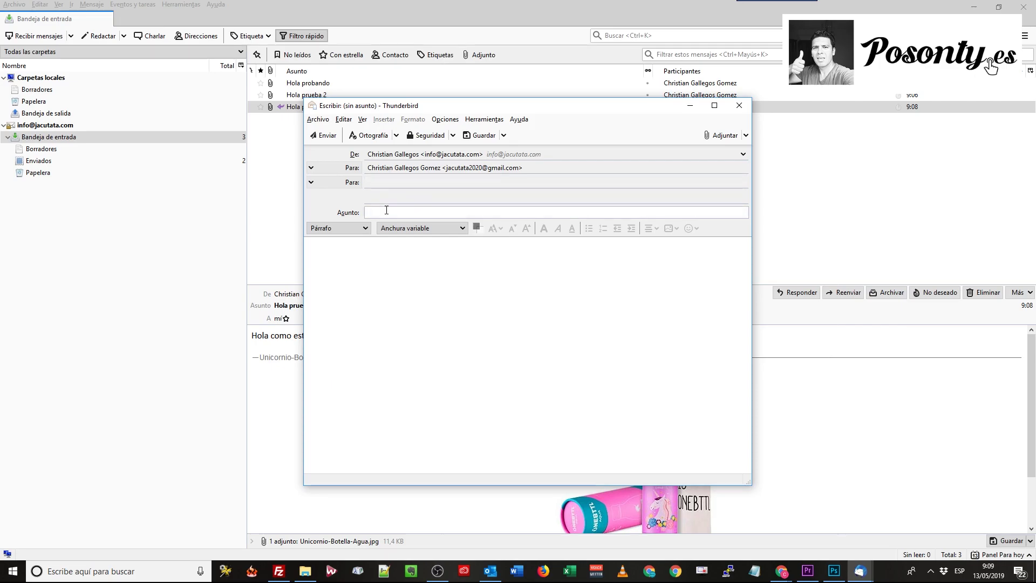
pyautogui.write('Hola jacutata 20')
pyautogui.click(394, 268)
pyautogui.write('Probando')
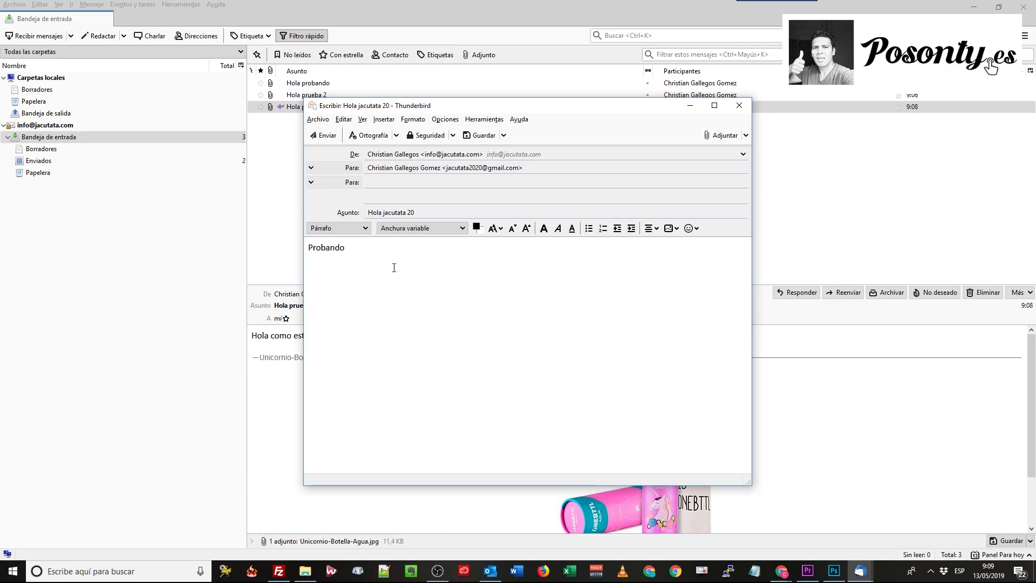
pyautogui.write(' dos')
# Insert an image into the message, choosing the file tren-de-madera.jpg
pyautogui.click(379, 120)
pyautogui.click(402, 138)
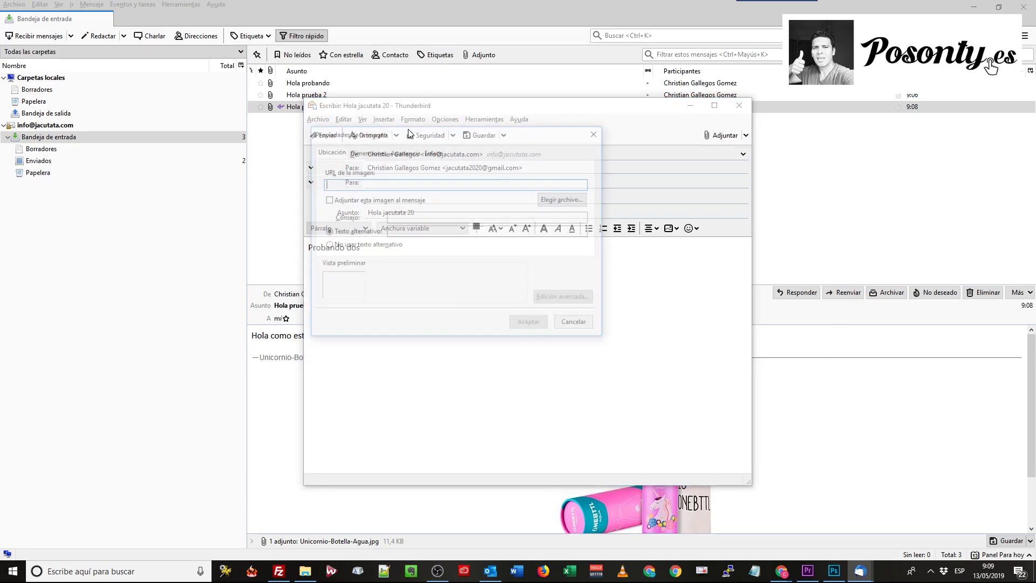
pyautogui.click(564, 199)
pyautogui.moveTo(636, 205); pyautogui.dragTo(639, 368)
pyautogui.scroll(-1, 612, 351)
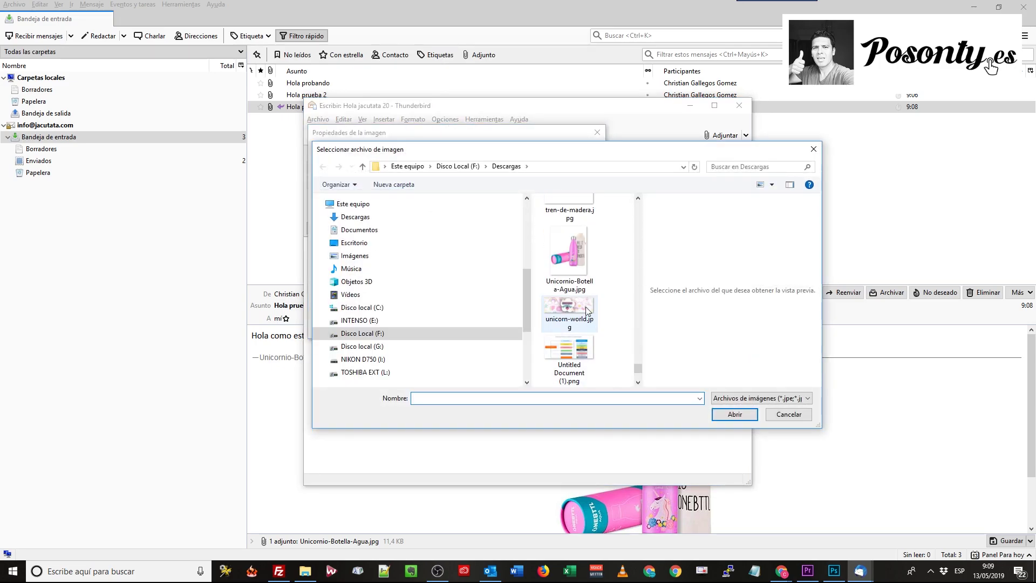
pyautogui.scroll(1, 584, 305)
pyautogui.click(565, 262)
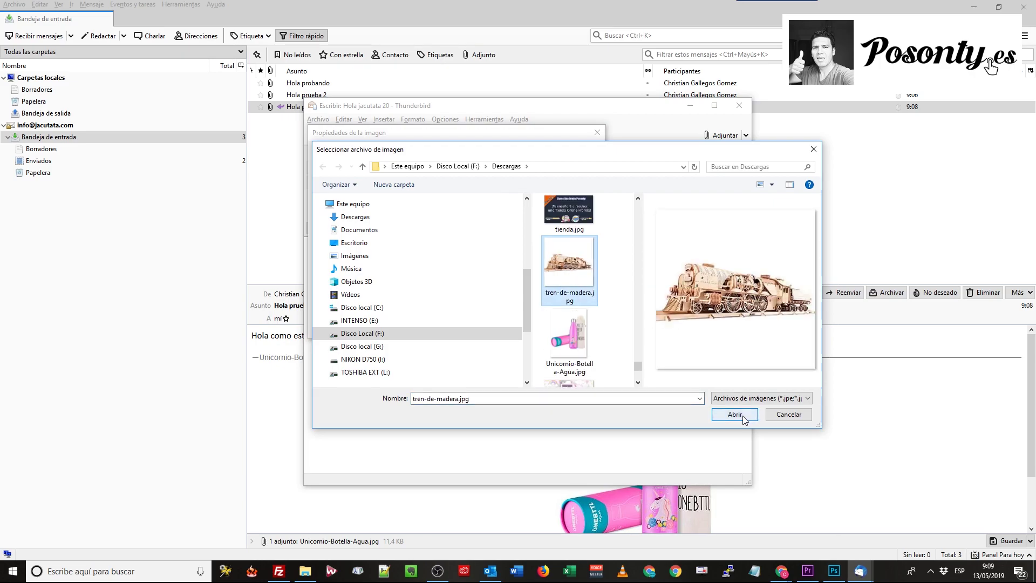
pyautogui.click(742, 415)
# Give the image the alternative text 'tren' and place it in the message
pyautogui.click(410, 234)
pyautogui.write('tren')
pyautogui.doubleClick(409, 235)
pyautogui.press('BackSpace')
pyautogui.click(530, 323)
pyautogui.click(473, 259)
pyautogui.write('tr')
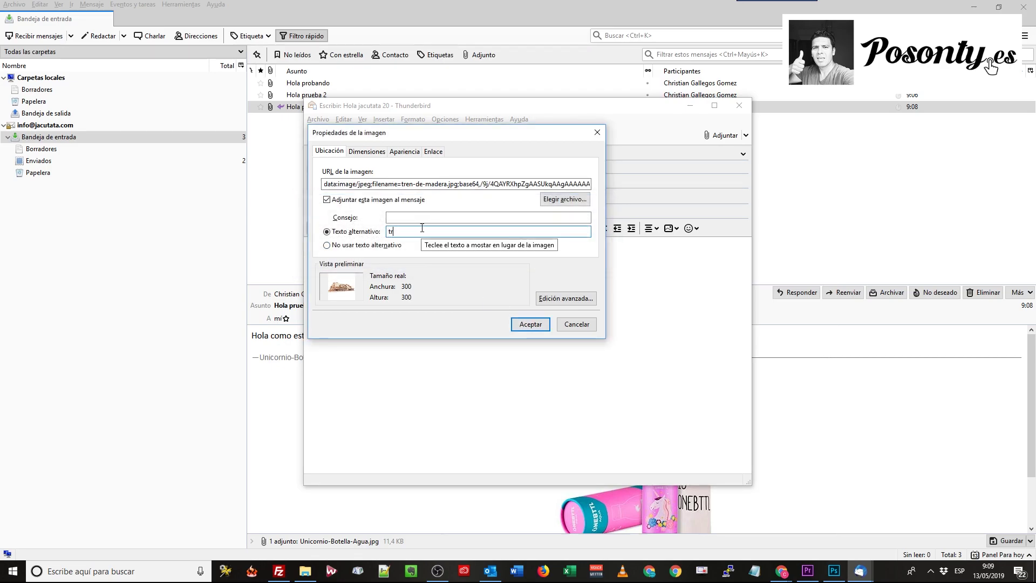
pyautogui.write('en')
pyautogui.click(529, 324)
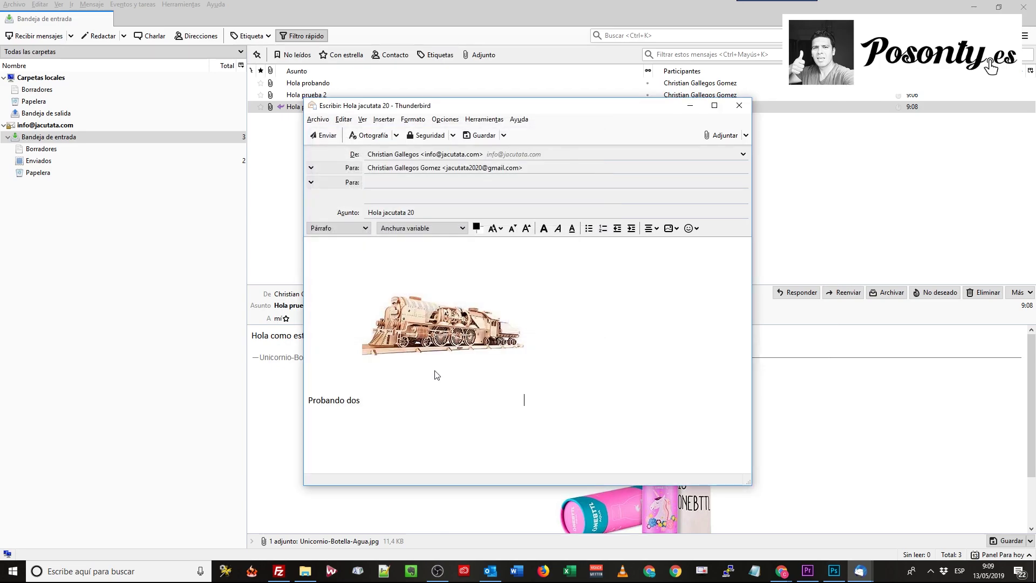
# Move the train picture below 'Probando dos', shrink it, and send the email
pyautogui.click(441, 340)
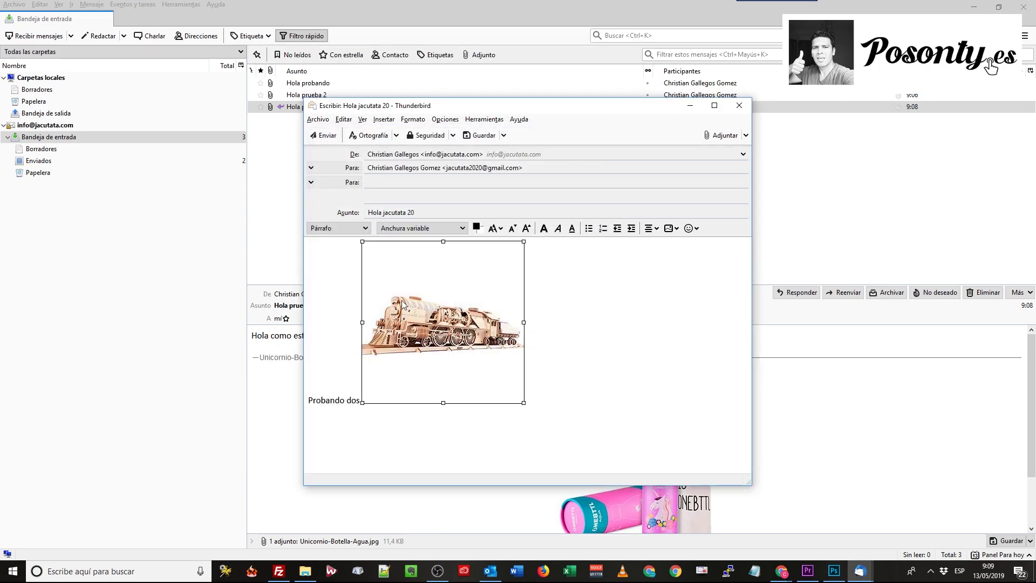
pyautogui.click(362, 392)
pyautogui.press('Return')
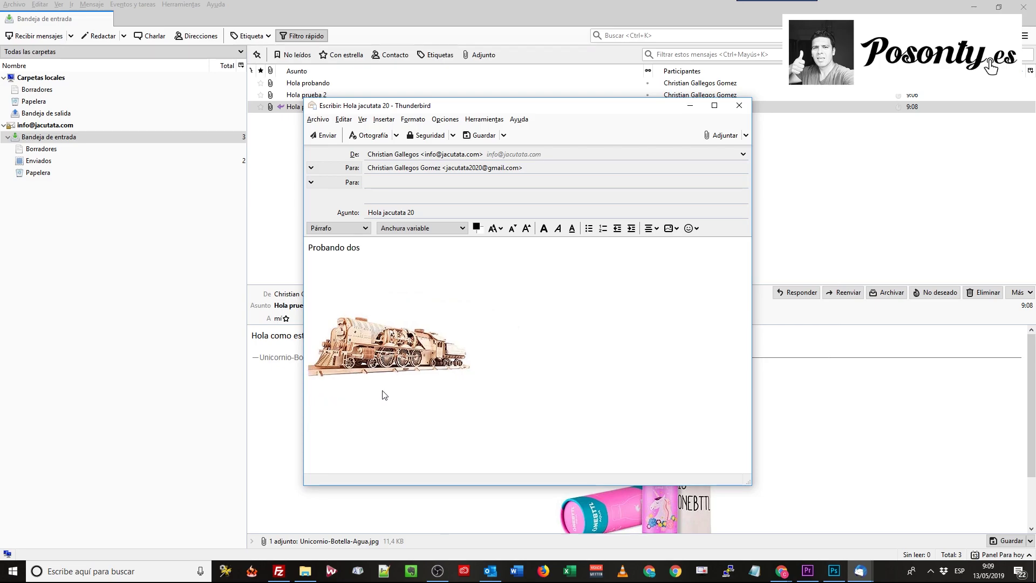
pyautogui.click(380, 330)
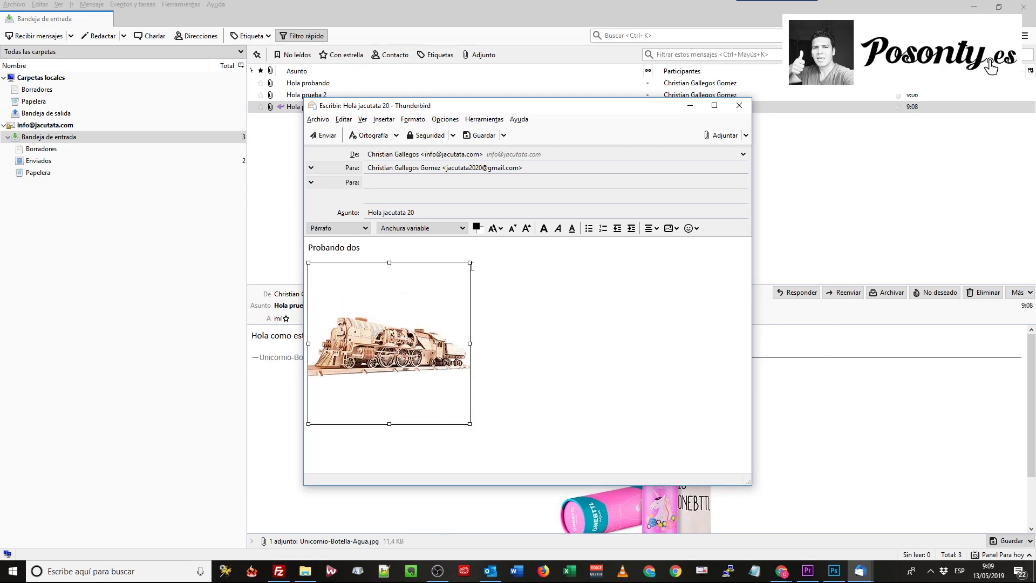
pyautogui.moveTo(469, 263); pyautogui.dragTo(437, 295)
pyautogui.click(522, 282)
pyautogui.click(324, 136)
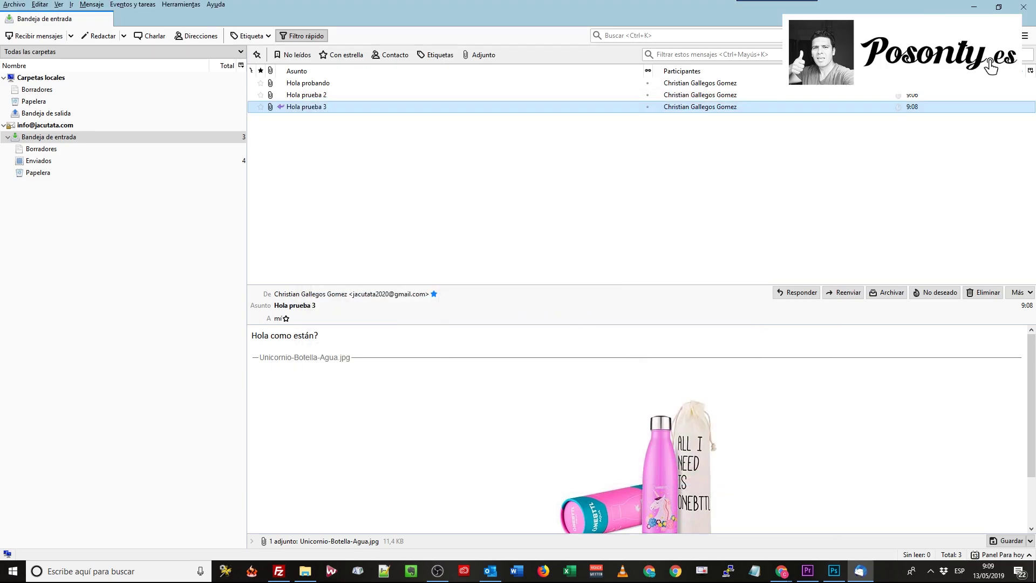
# In Gmail, check the 'Hola prueba 3' conversation for the reply, then return to the inbox
pyautogui.click(782, 572)
pyautogui.click(777, 526)
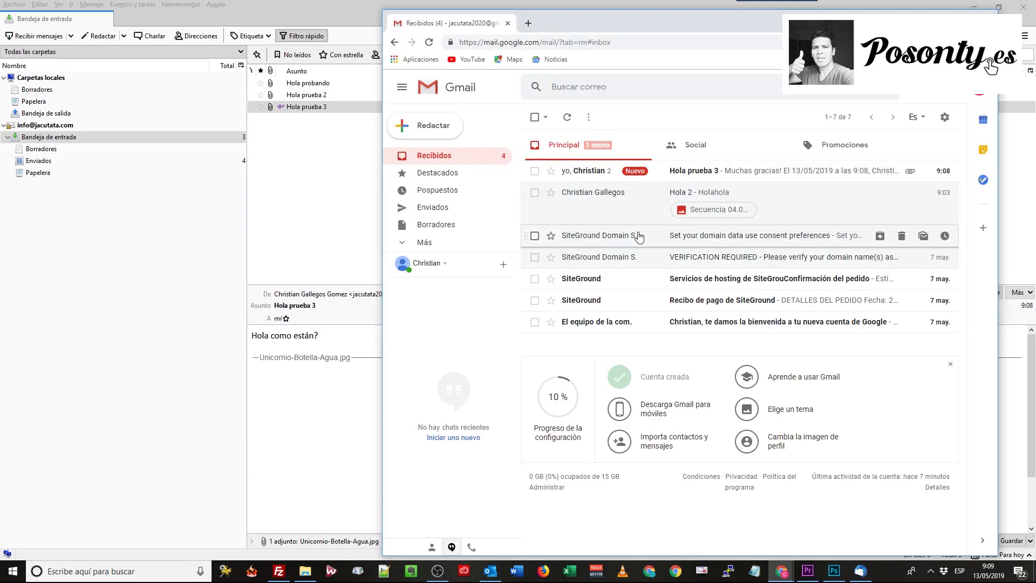
pyautogui.click(753, 173)
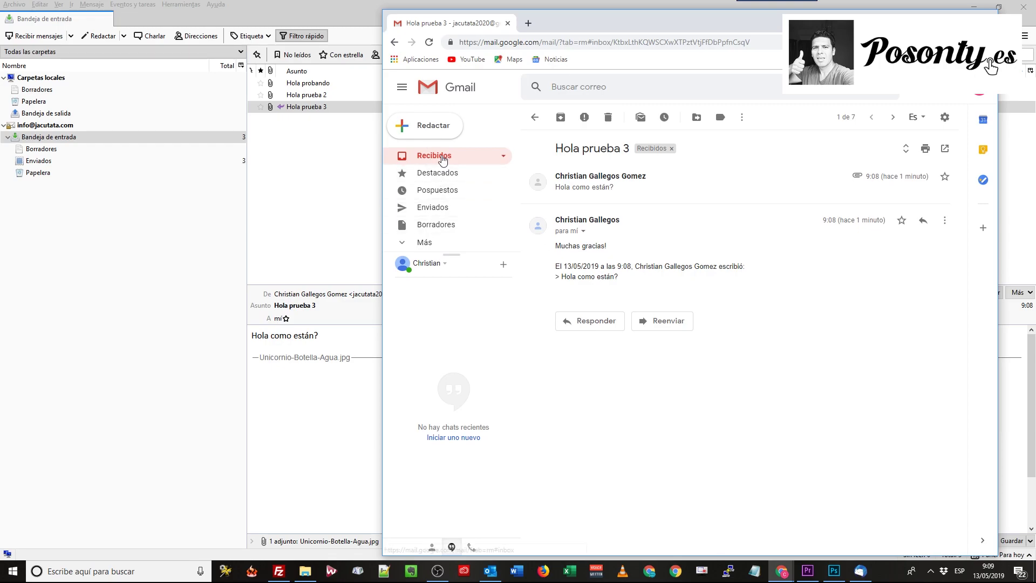
pyautogui.click(433, 156)
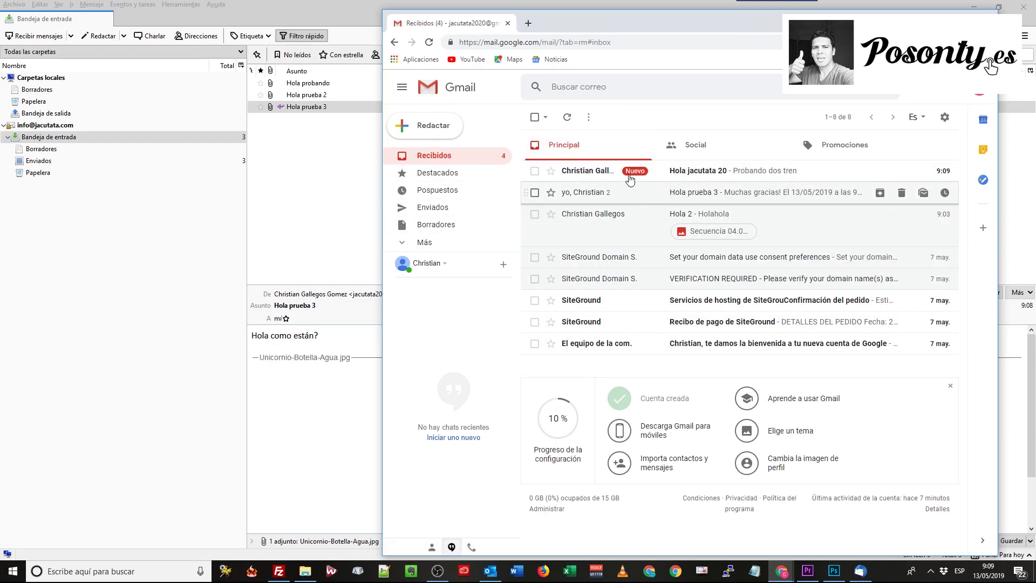
# Open 'Hola jacutata 20' to see the train picture, then return to Thunderbird
pyautogui.click(728, 176)
pyautogui.moveTo(628, 321)
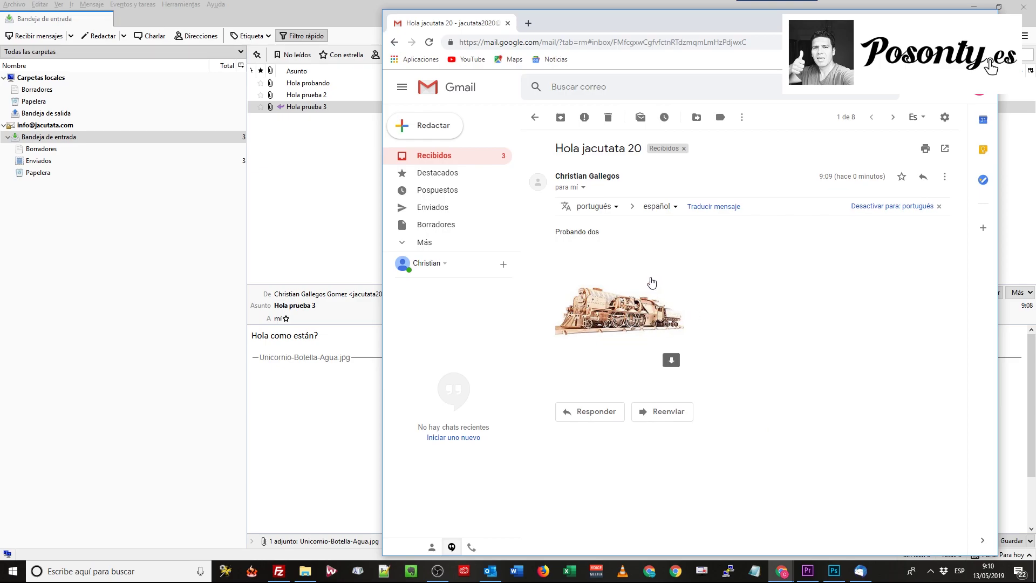
pyautogui.click(62, 137)
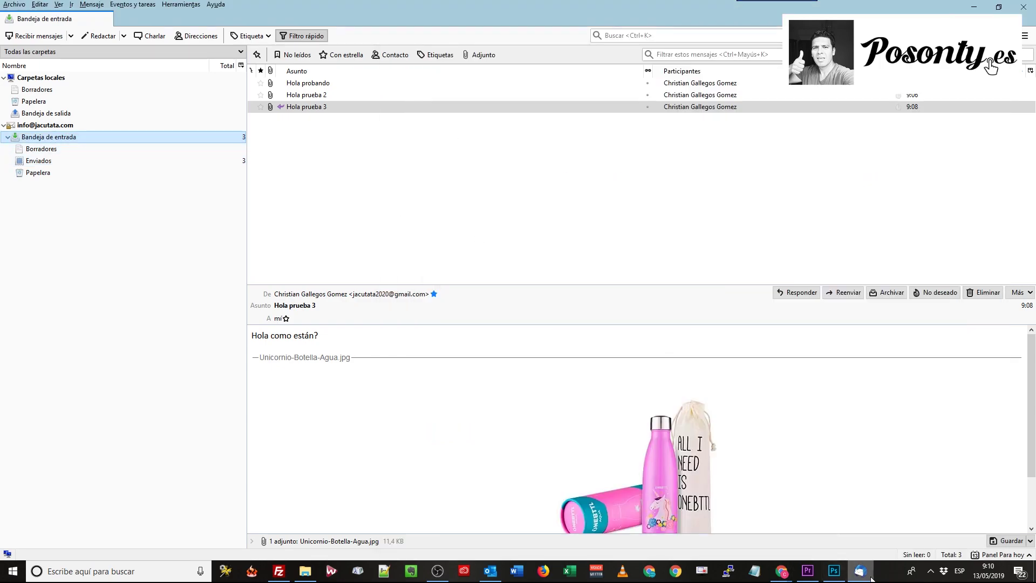
pyautogui.moveTo(864, 573)
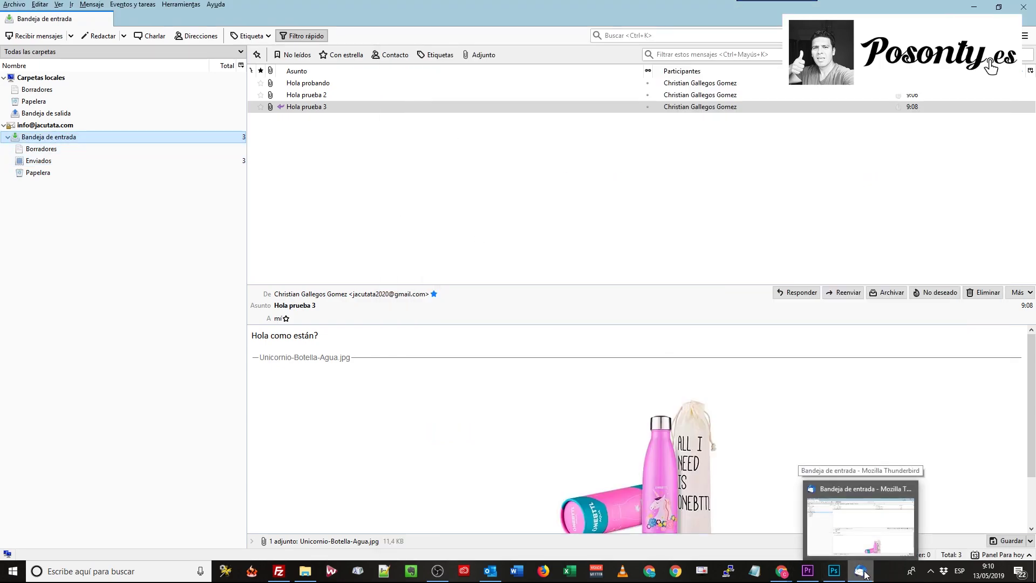